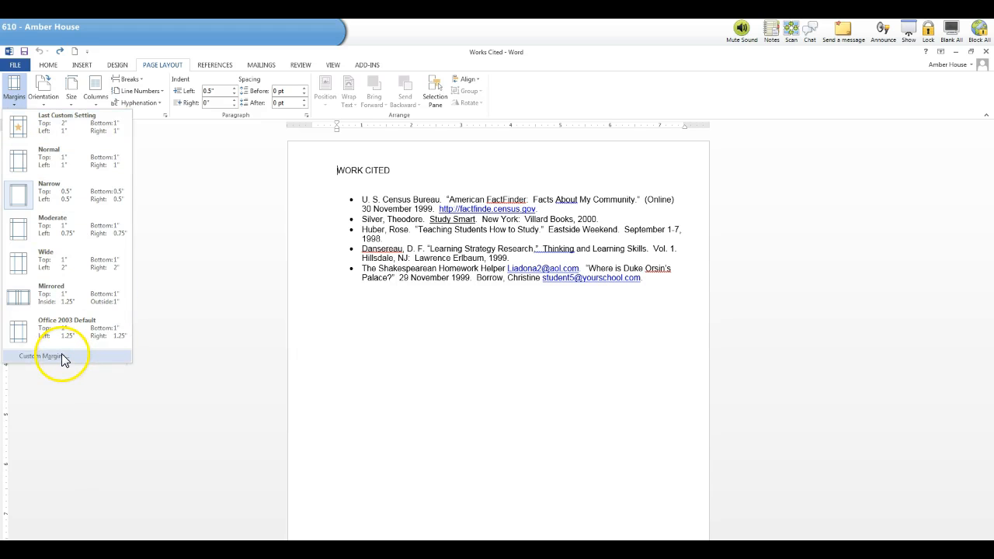
# Apply the last custom margins (2" top, 1" bottom, left and right) and center the WORK CITED title
pyautogui.click(69, 125)
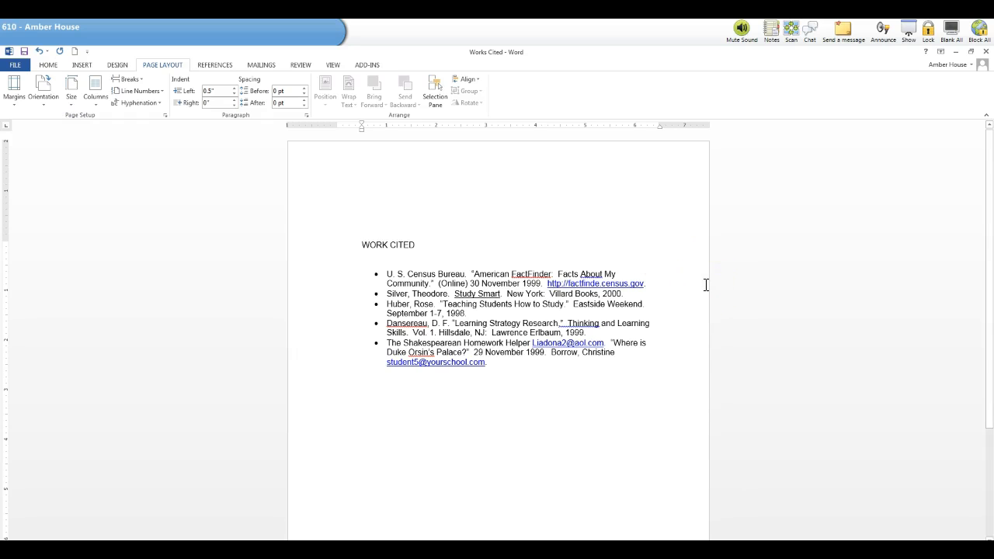
pyautogui.moveTo(416, 245); pyautogui.dragTo(365, 246)
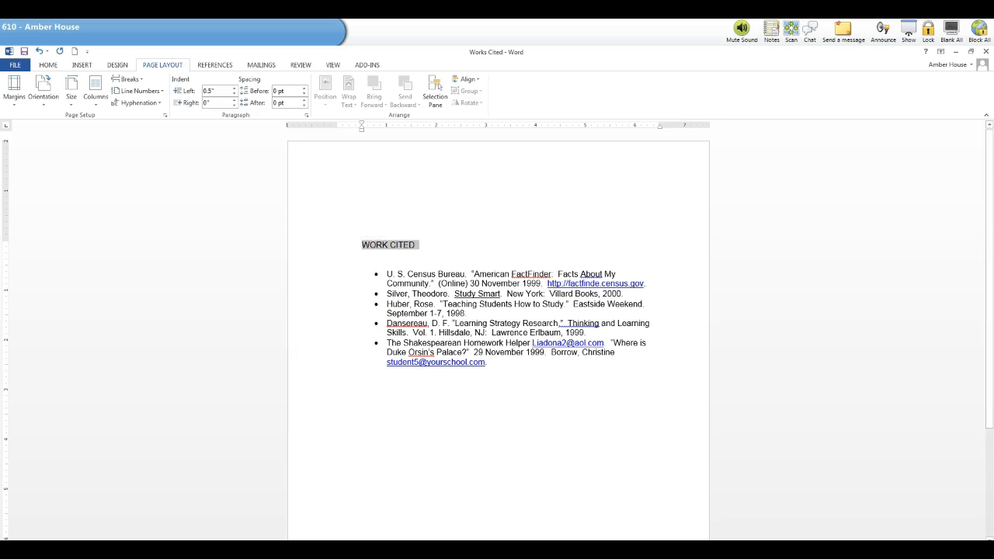
pyautogui.click(51, 66)
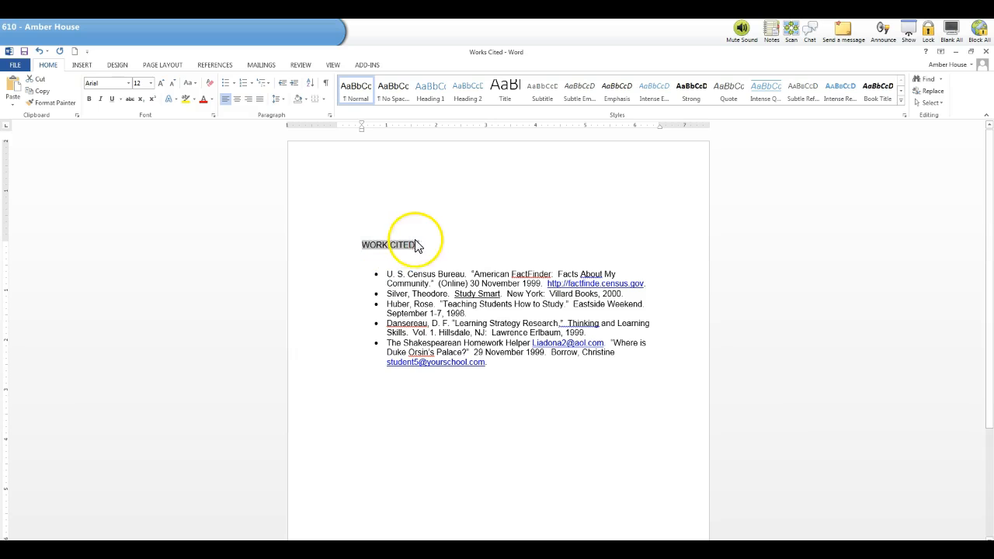
pyautogui.click(236, 100)
# Remove the blank lines between the WORK CITED title and the first citation
pyautogui.click(542, 253)
pyautogui.click(554, 247)
pyautogui.press('Delete')
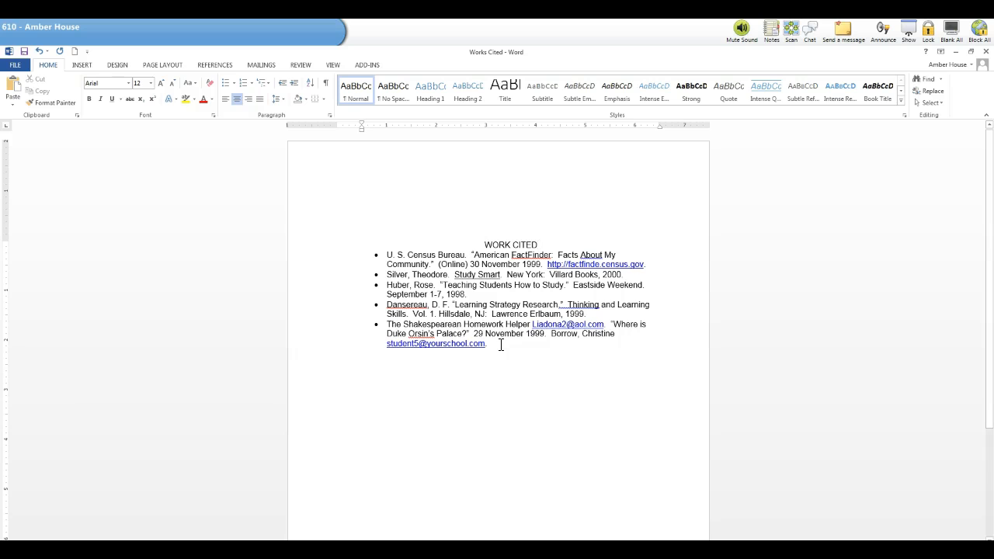
# Check the before, after and line spacing in the paragraph settings for the title and all citations
pyautogui.moveTo(501, 345); pyautogui.dragTo(352, 213)
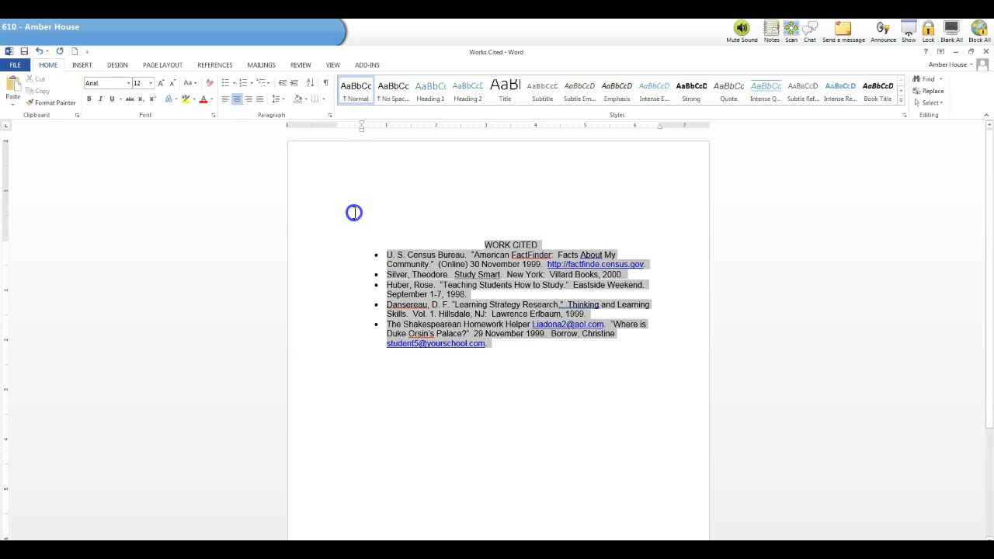
pyautogui.click(330, 115)
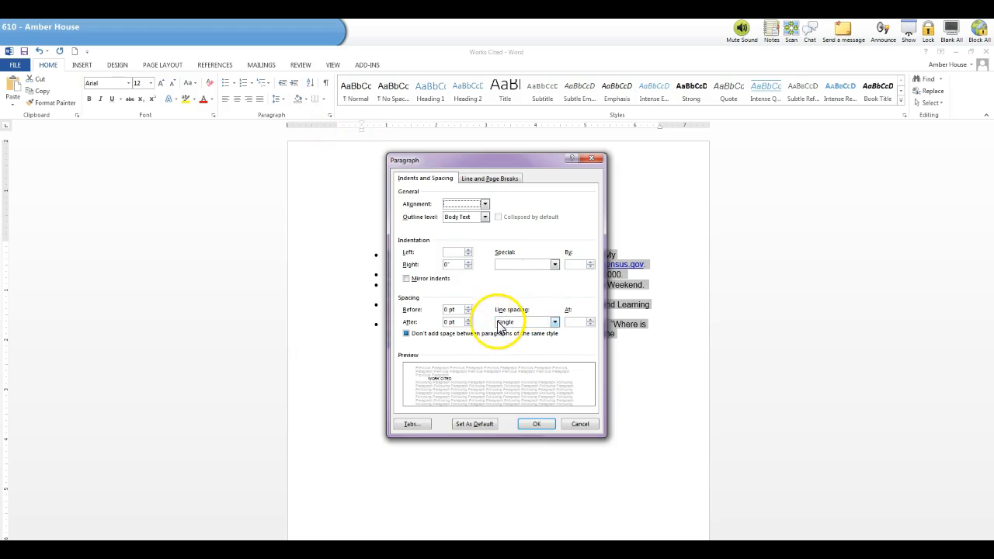
pyautogui.click(459, 309)
pyautogui.click(458, 321)
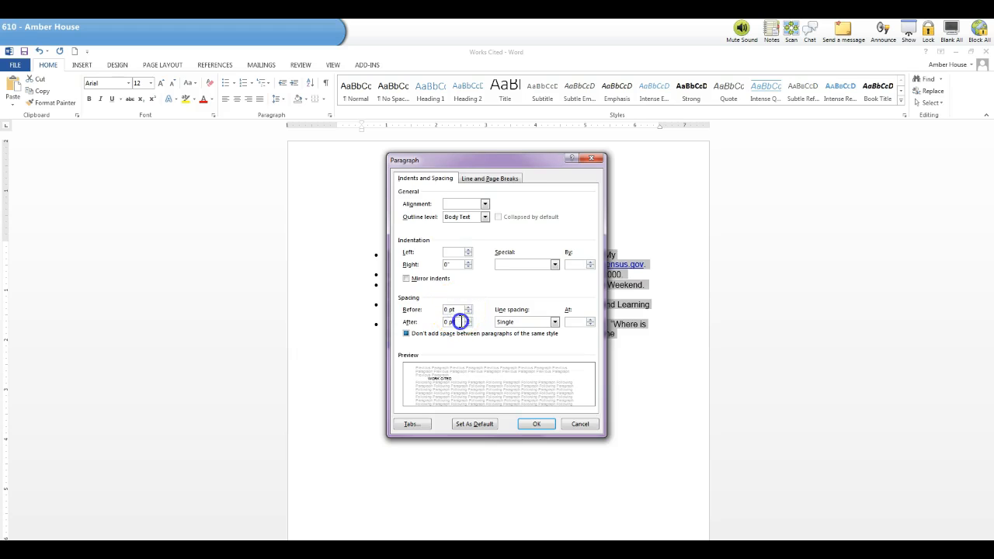
pyautogui.click(542, 423)
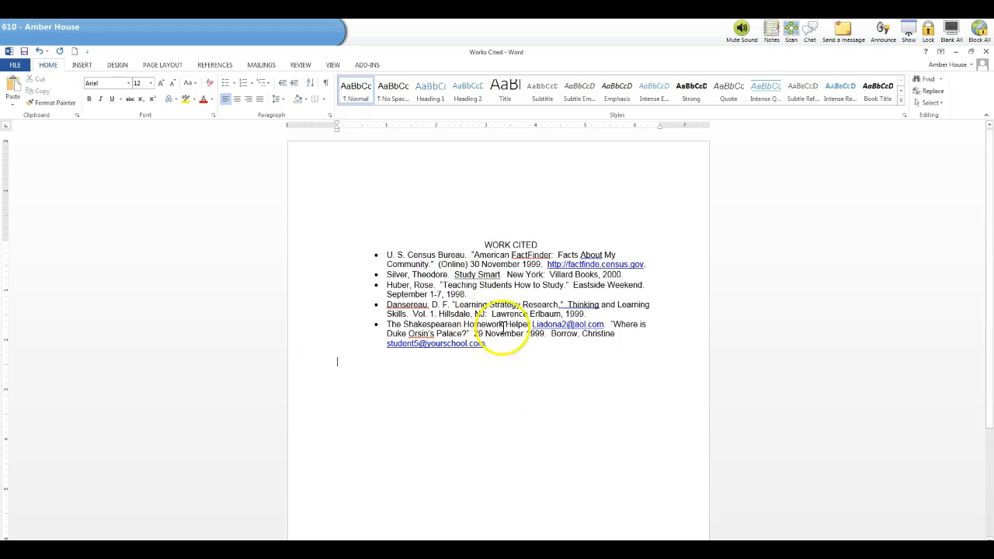
# Leave three blank lines between the WORK CITED title and the first citation
pyautogui.click(554, 246)
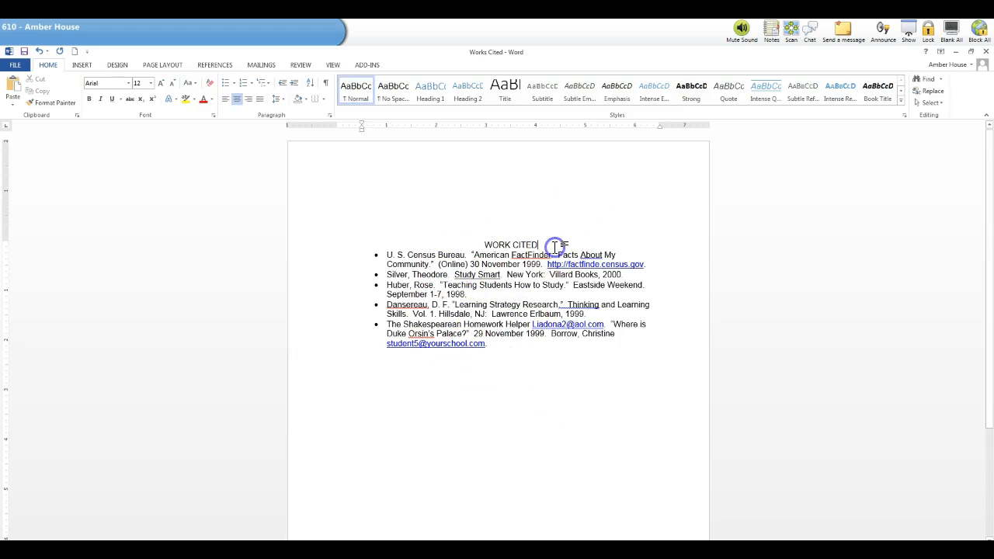
pyautogui.click(554, 246)
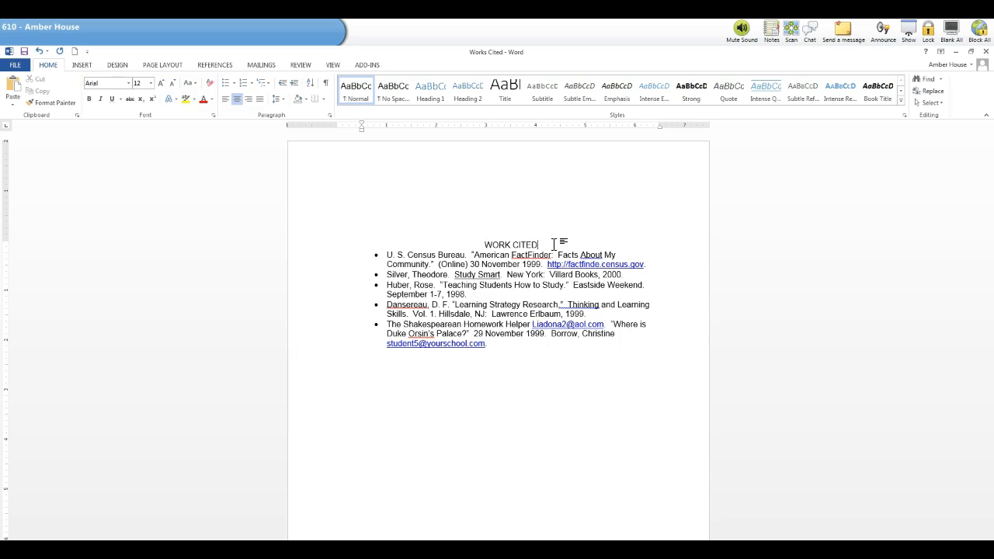
pyautogui.press('Return')
pyautogui.press('Return')
pyautogui.press('Return')
pyautogui.press('Return')
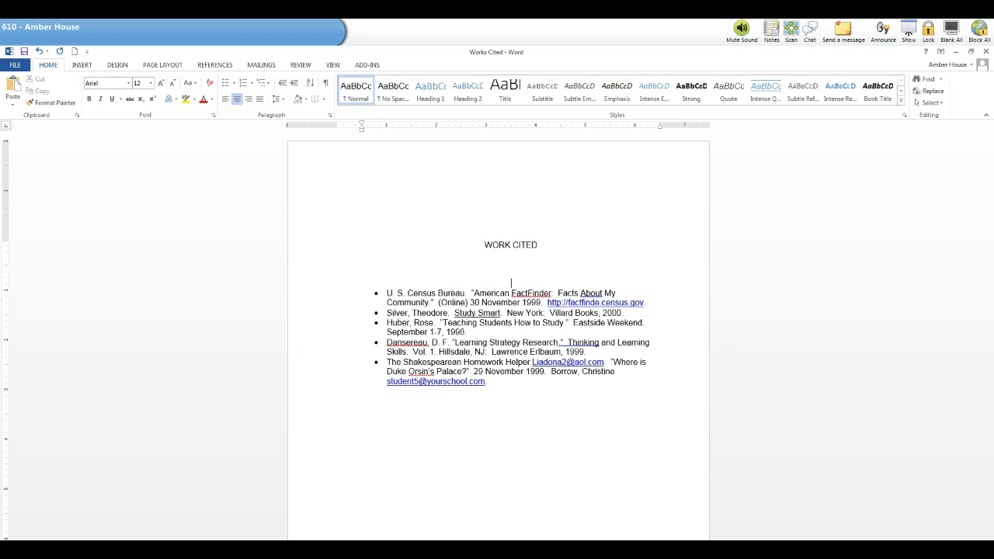
pyautogui.press('Down')
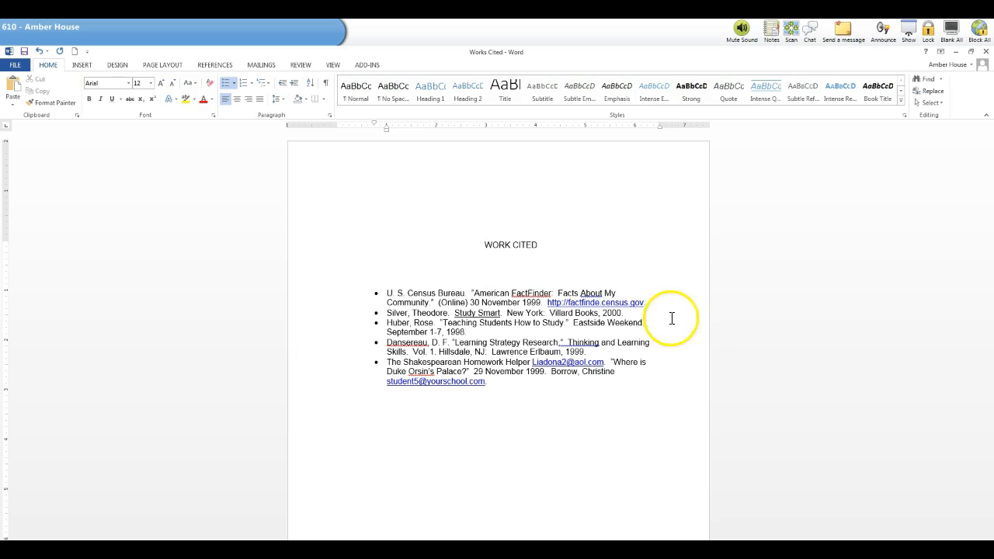
pyautogui.click(511, 259)
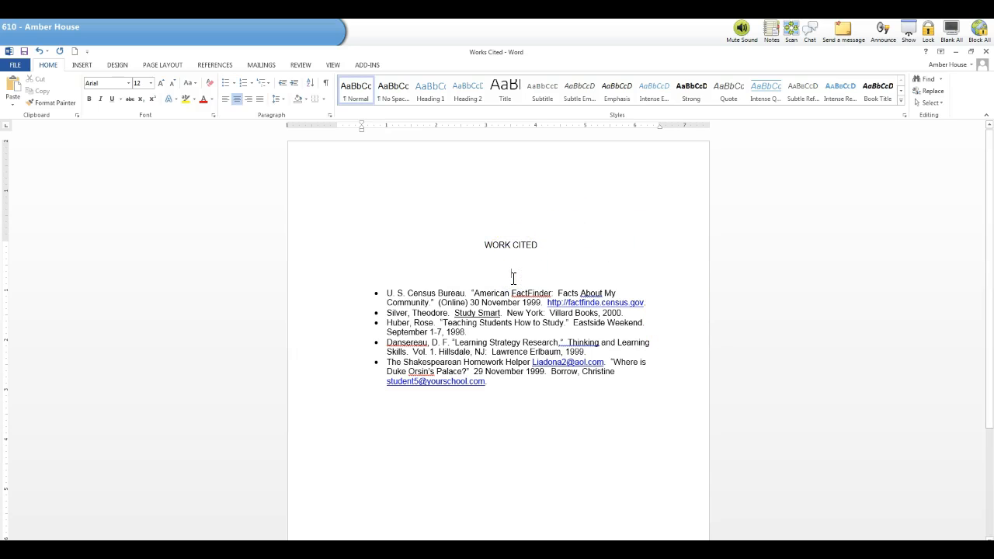
pyautogui.press('Delete')
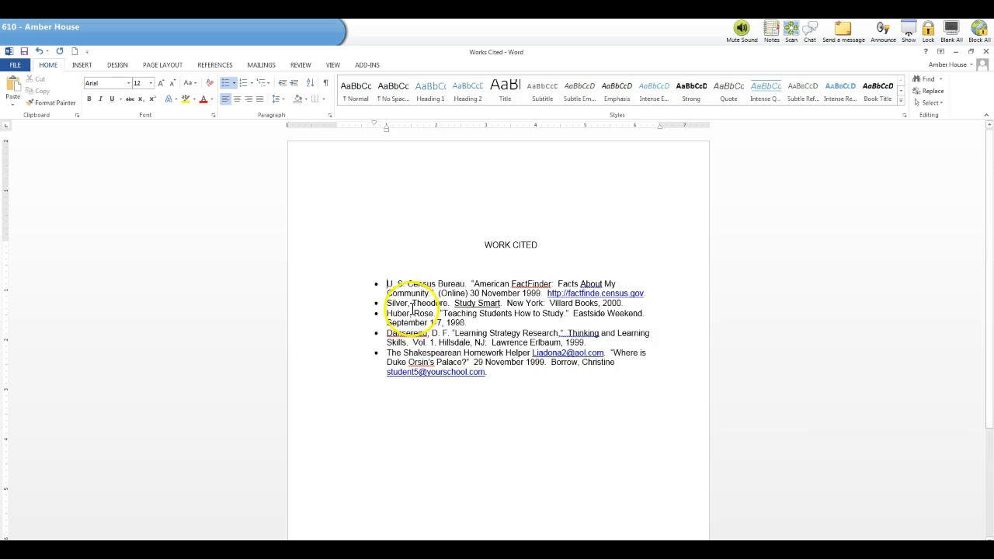
# Insert a blank line between each of the five citations in the list
pyautogui.click(387, 305)
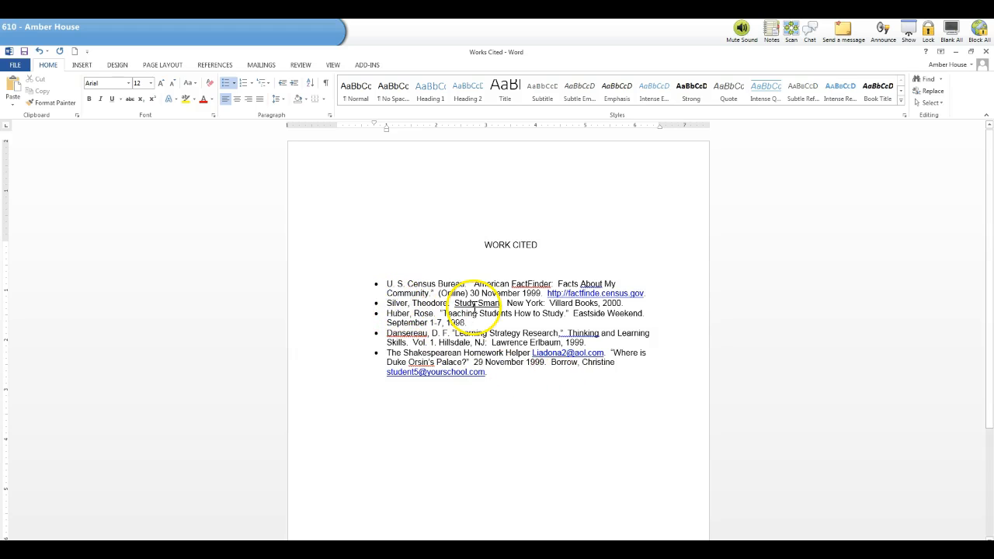
pyautogui.press('Return')
pyautogui.click(387, 323)
pyautogui.press('Return')
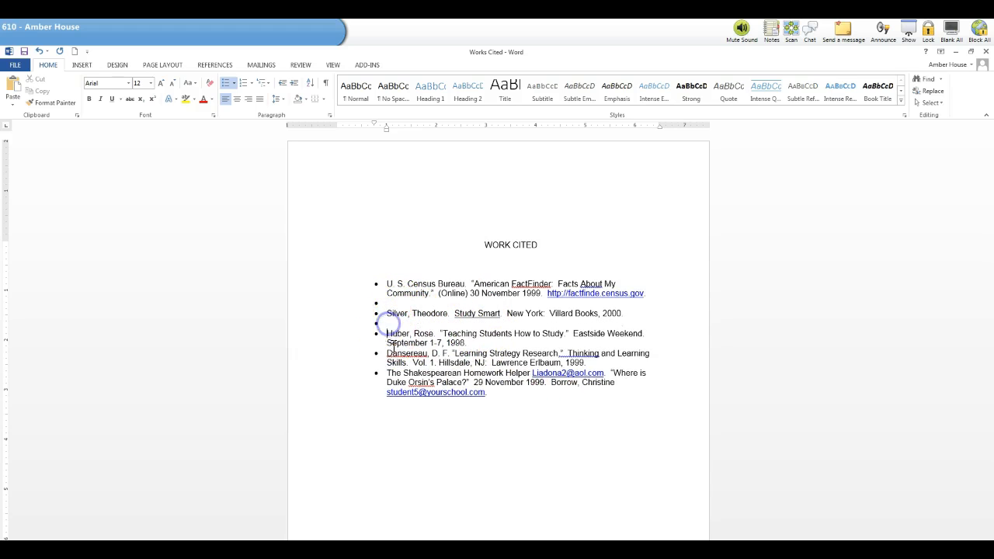
pyautogui.press('Return')
pyautogui.click(387, 383)
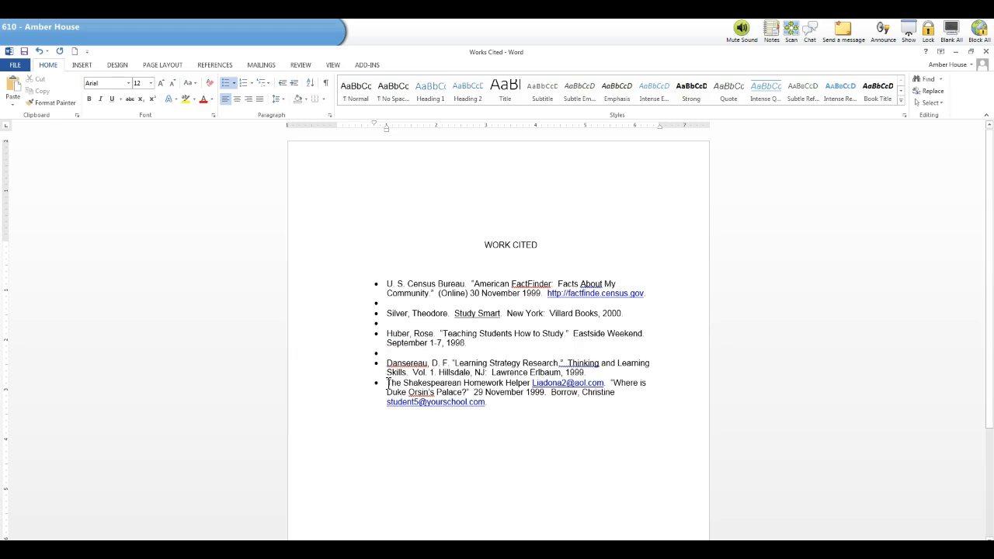
pyautogui.press('Return')
# Try to remove the bullets from the citations with the blank line above the list included in the selection
pyautogui.moveTo(486, 413); pyautogui.dragTo(368, 284)
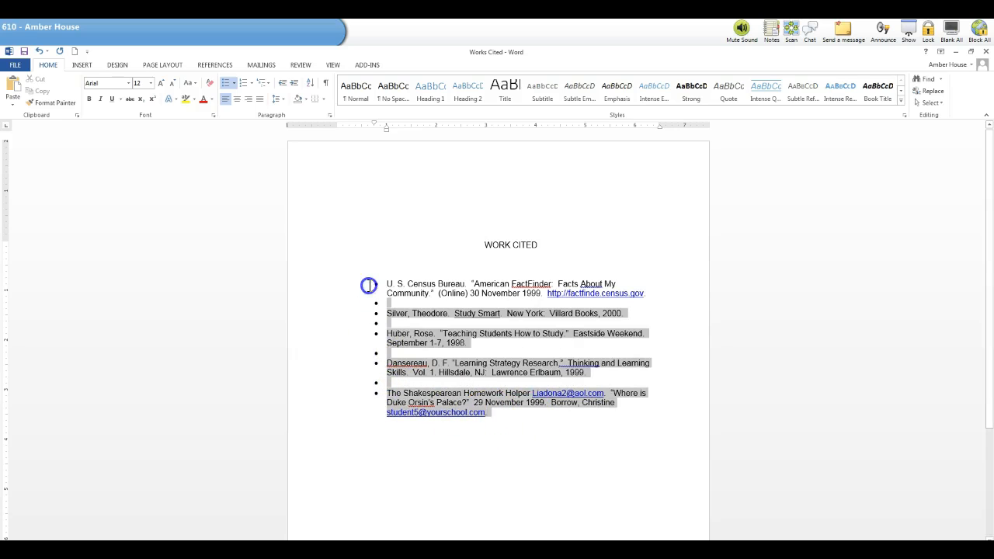
pyautogui.moveTo(487, 414); pyautogui.dragTo(368, 280)
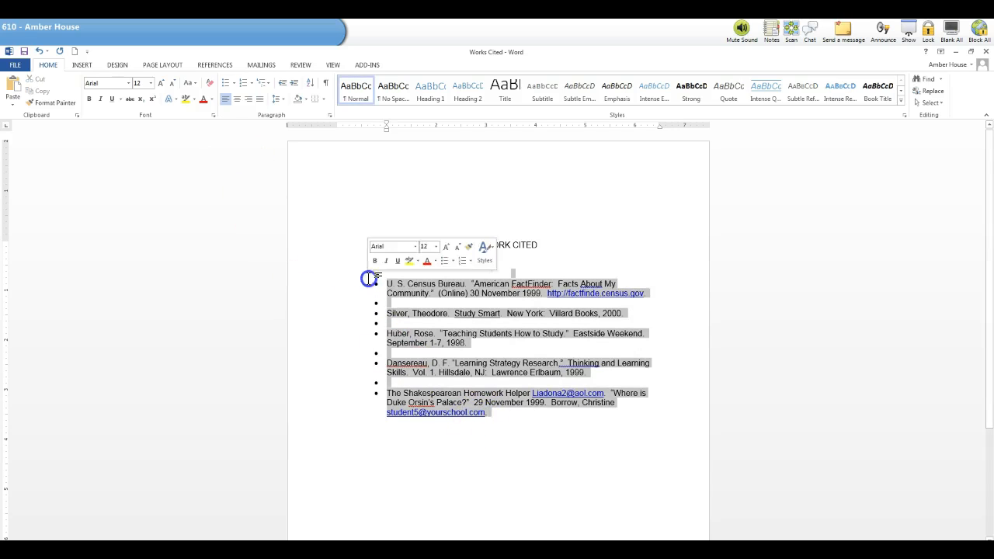
pyautogui.click(237, 87)
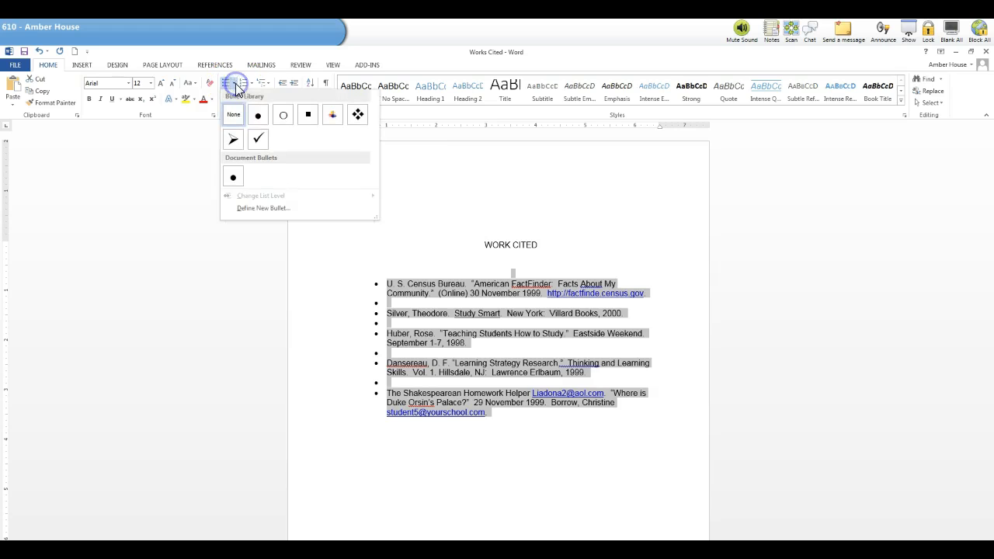
pyautogui.click(236, 120)
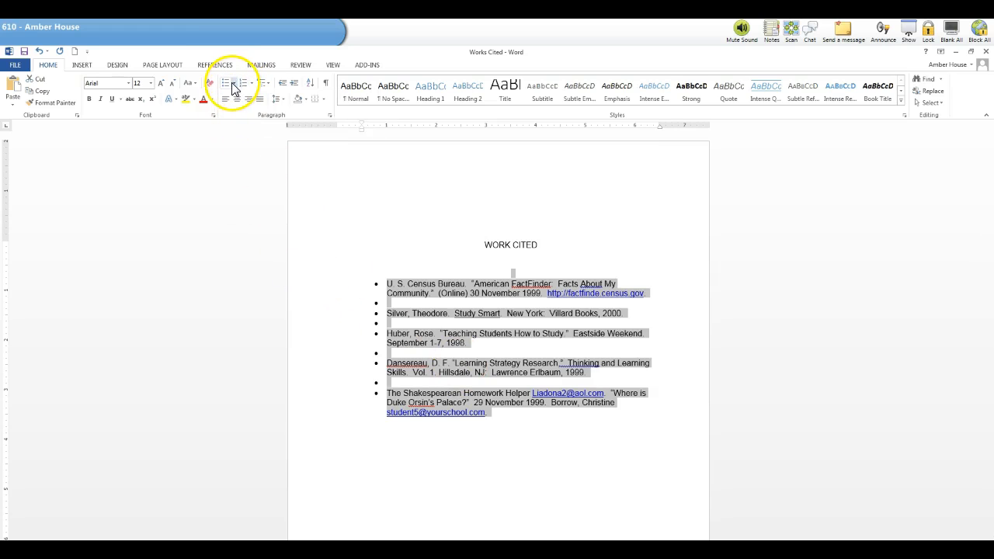
pyautogui.click(233, 86)
pyautogui.click(321, 210)
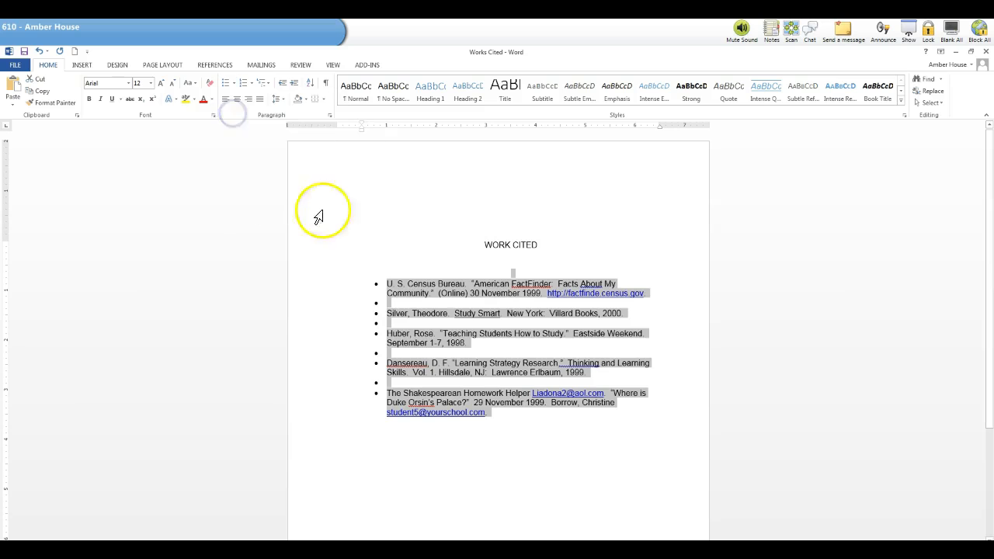
# Remove the bullets from the whole citation list, selecting only the citations and the lines between them
pyautogui.click(408, 316)
pyautogui.moveTo(460, 397); pyautogui.dragTo(381, 282)
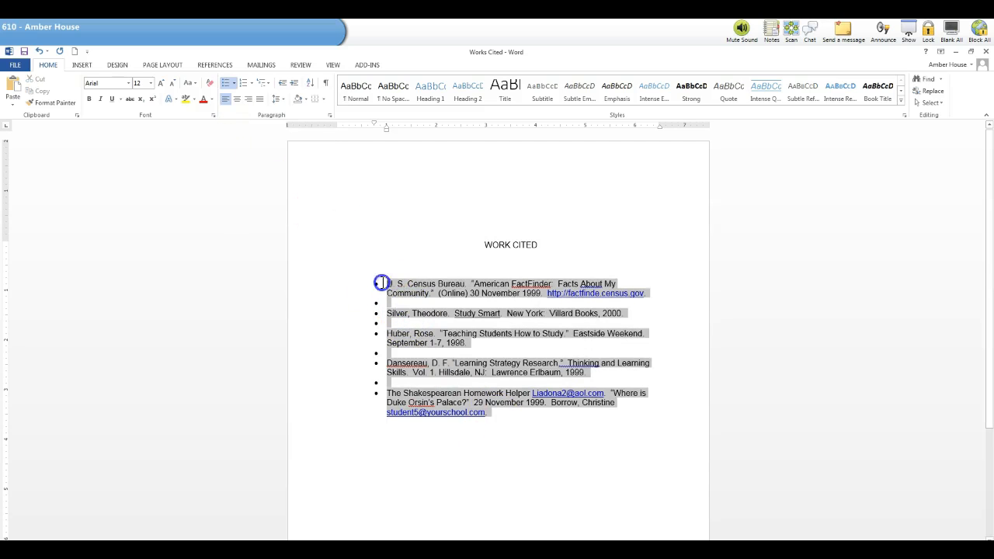
pyautogui.click(233, 84)
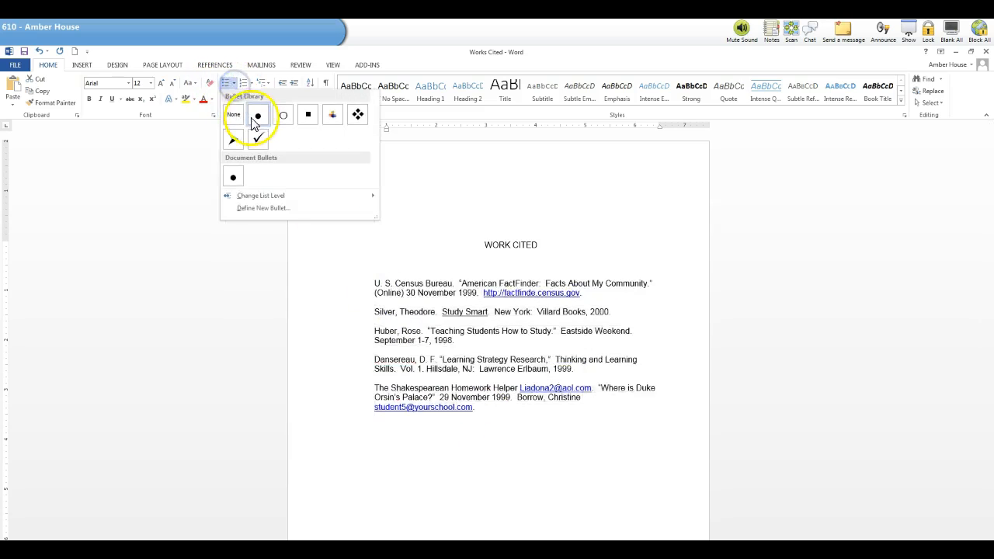
pyautogui.click(233, 84)
pyautogui.click(233, 84)
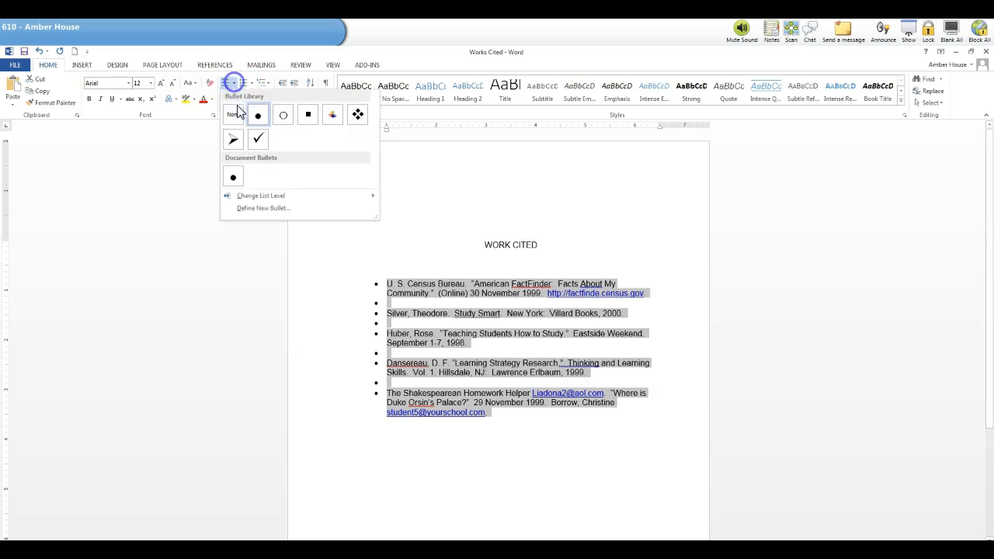
pyautogui.click(234, 114)
pyautogui.click(438, 370)
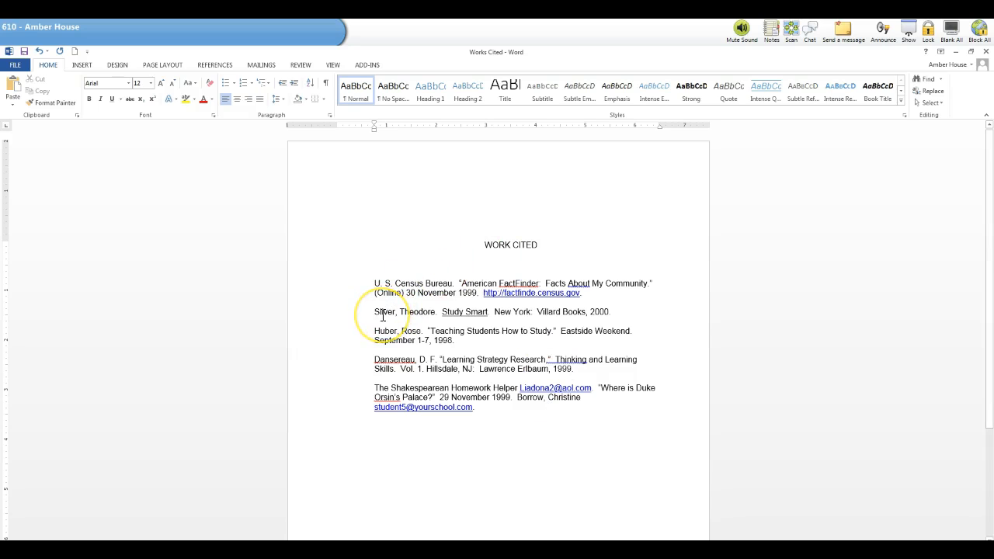
# Move the "Learning Strategy Research" citation to the start of the list, followed by a blank line
pyautogui.moveTo(374, 360); pyautogui.dragTo(581, 369)
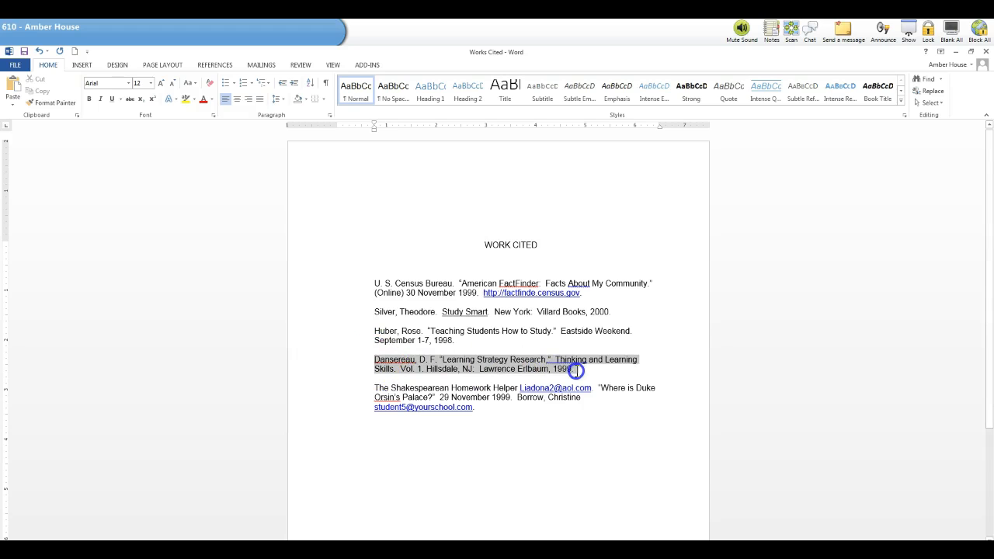
pyautogui.rightClick(381, 360)
pyautogui.moveTo(381, 361); pyautogui.dragTo(372, 285)
pyautogui.click(427, 311)
pyautogui.click(592, 296)
pyautogui.press('Return')
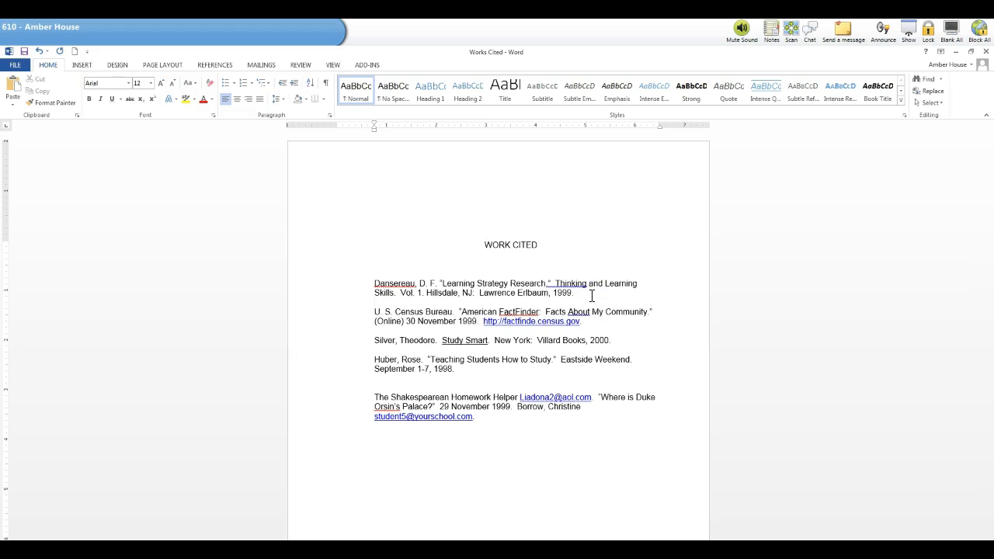
# Move the "Teaching Students How to Study" citation above the U. S. Census Bureau entry and separate them with a blank line
pyautogui.click(374, 361)
pyautogui.moveTo(373, 361); pyautogui.dragTo(455, 374)
pyautogui.moveTo(377, 363); pyautogui.dragTo(373, 311)
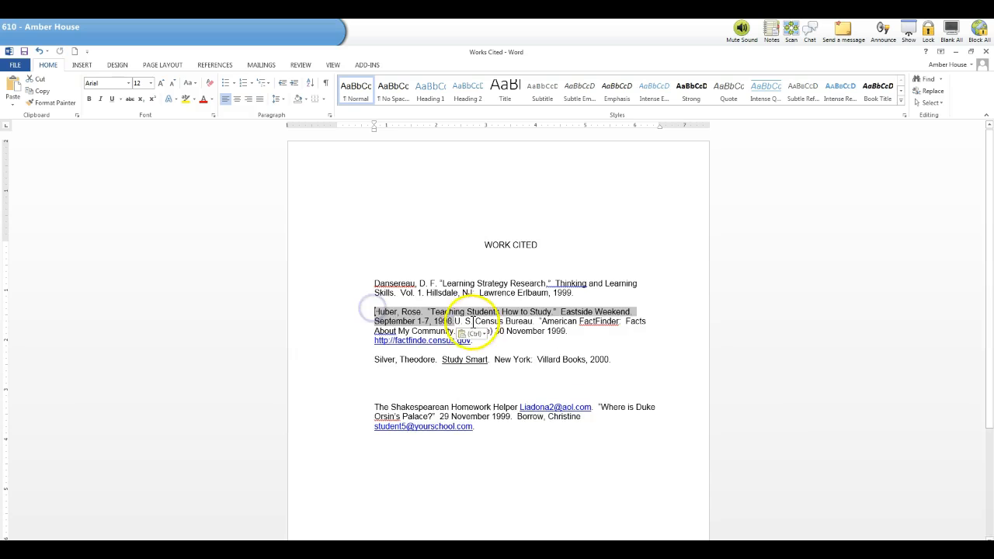
pyautogui.click(456, 321)
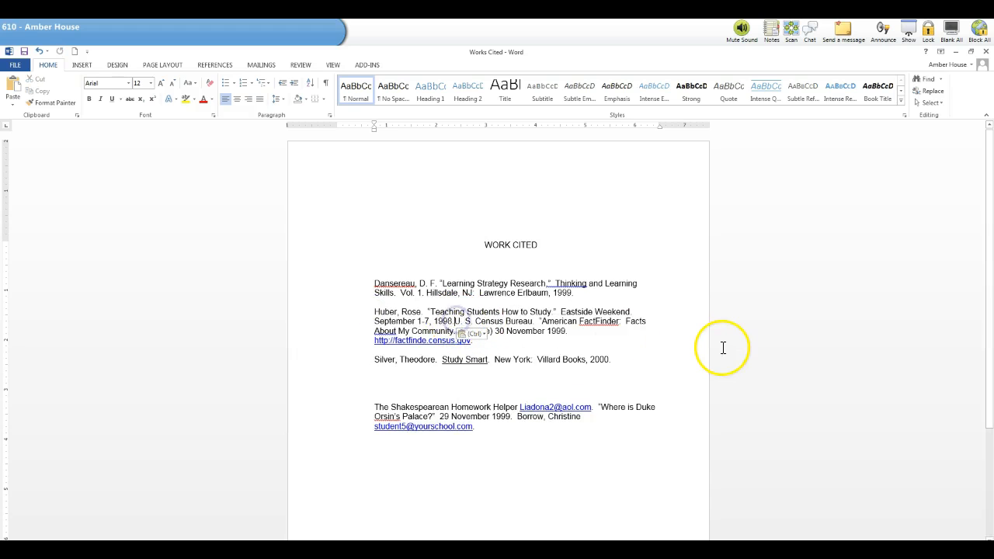
pyautogui.press('Return')
pyautogui.press('Return')
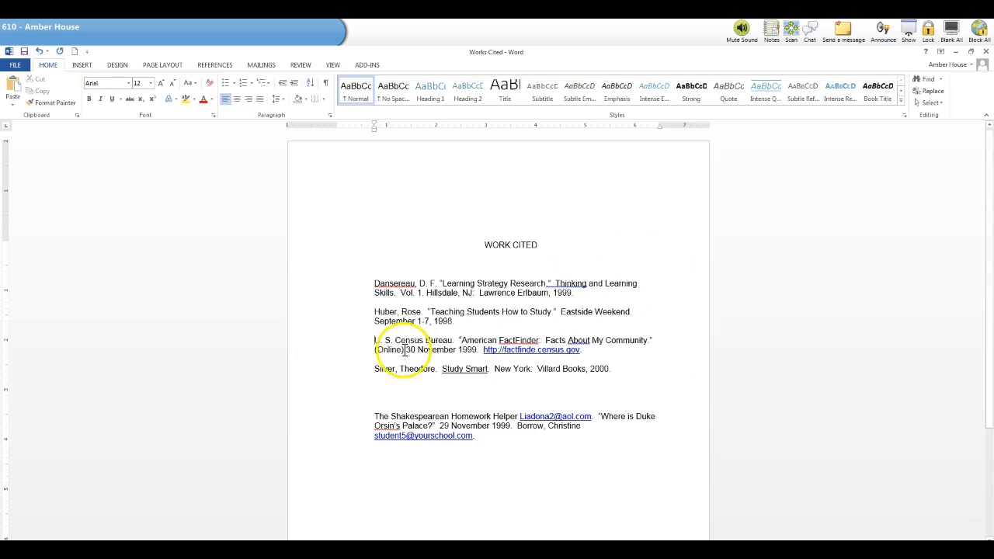
# Move the Study Smart citation above the U. S. Census Bureau entry and add a blank line between them
pyautogui.moveTo(378, 365); pyautogui.dragTo(611, 370)
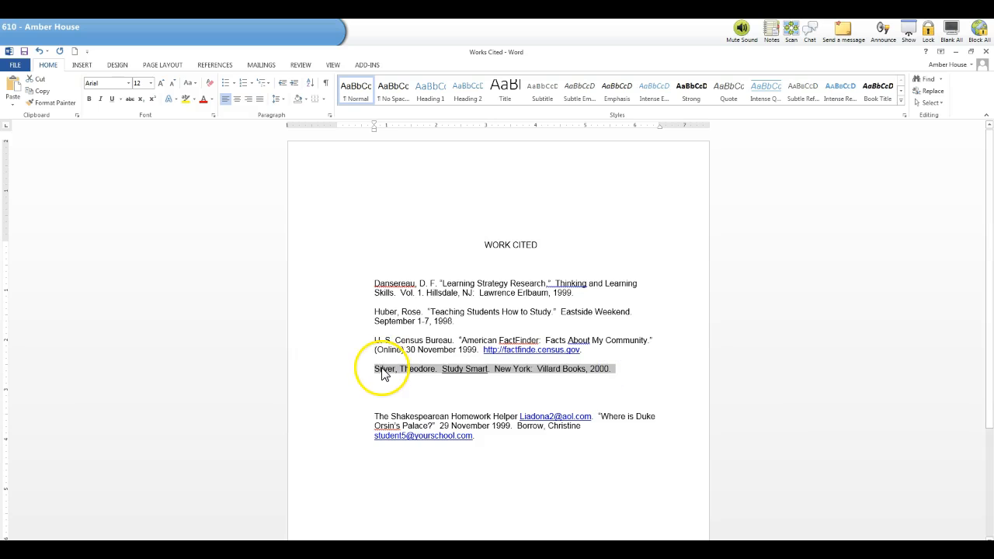
pyautogui.moveTo(382, 371); pyautogui.dragTo(373, 340)
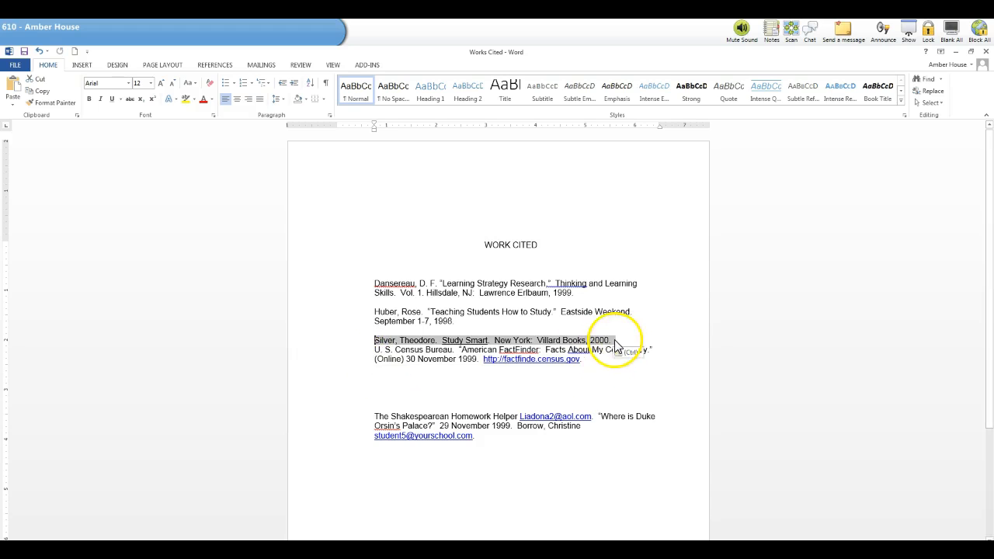
pyautogui.click(675, 349)
pyautogui.press('Return')
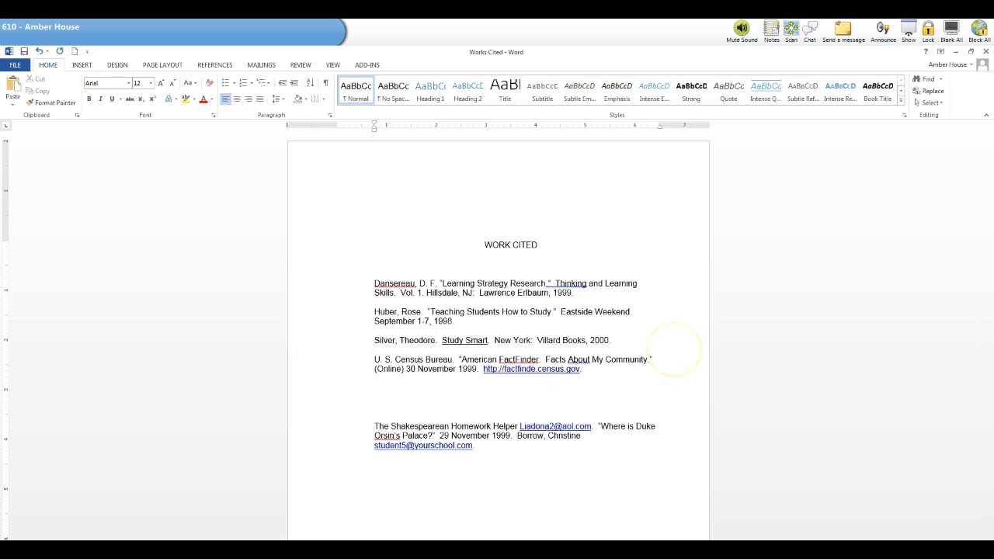
# Move the Shakespearean Homework Helper citation above the U. S. Census Bureau entry and separate them with a blank line
pyautogui.click(476, 445)
pyautogui.moveTo(475, 447); pyautogui.dragTo(377, 360)
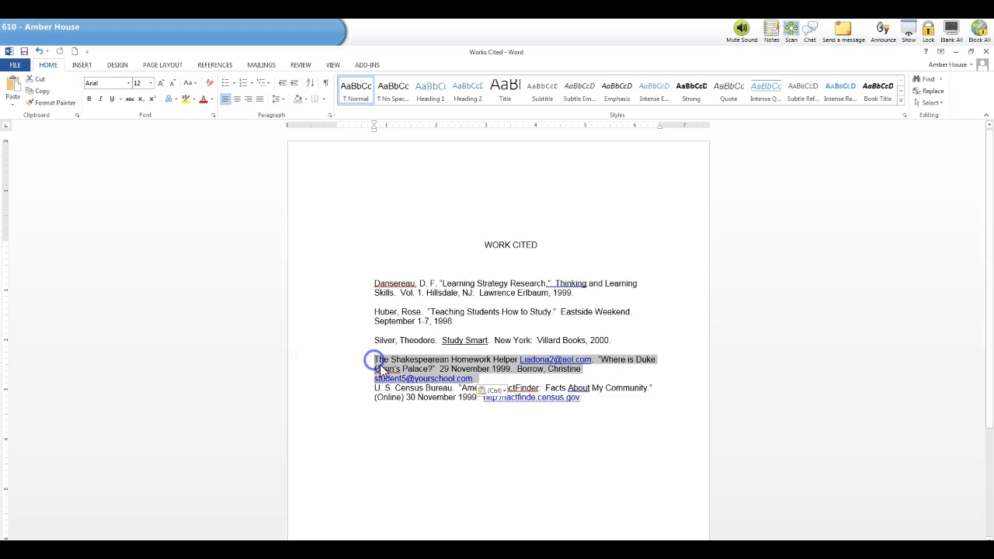
pyautogui.click(494, 380)
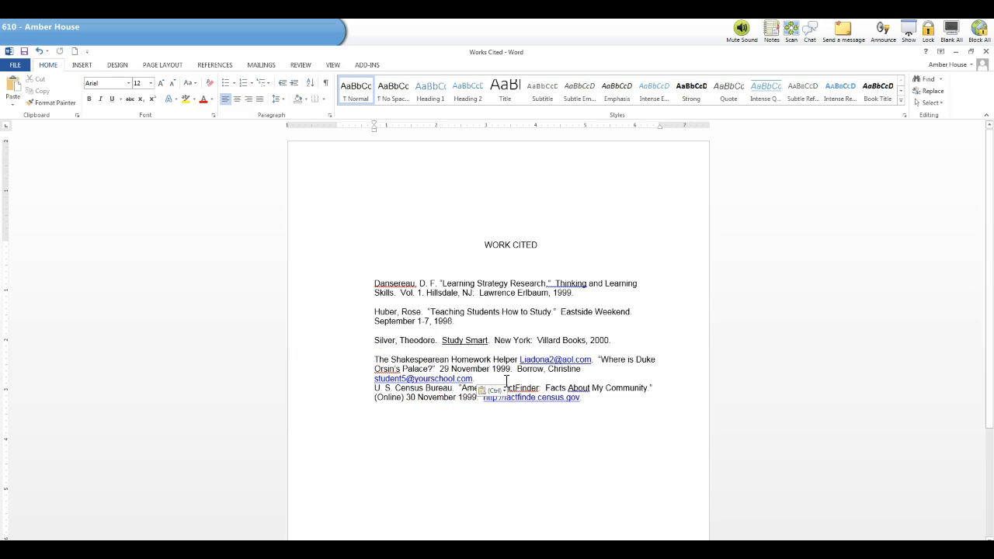
pyautogui.press('Return')
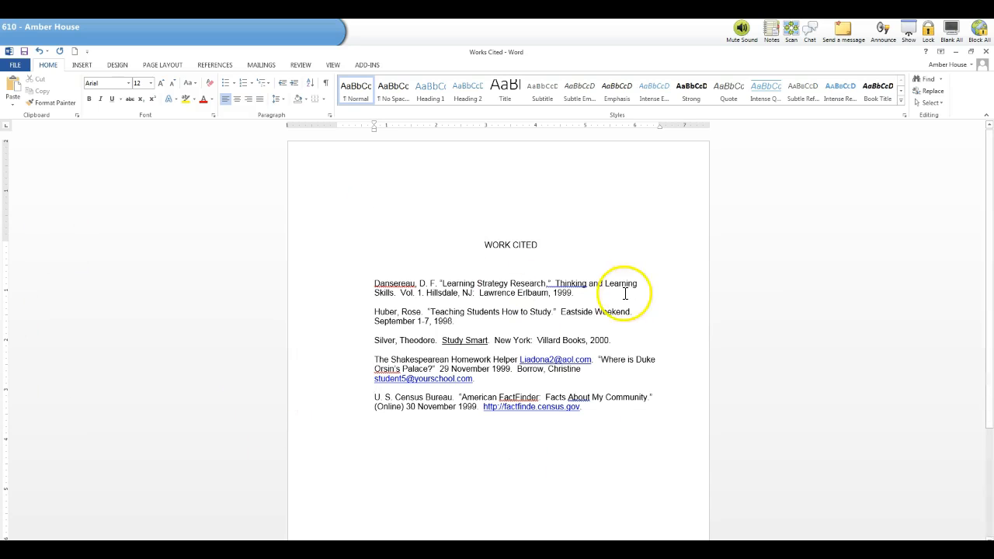
pyautogui.click(581, 294)
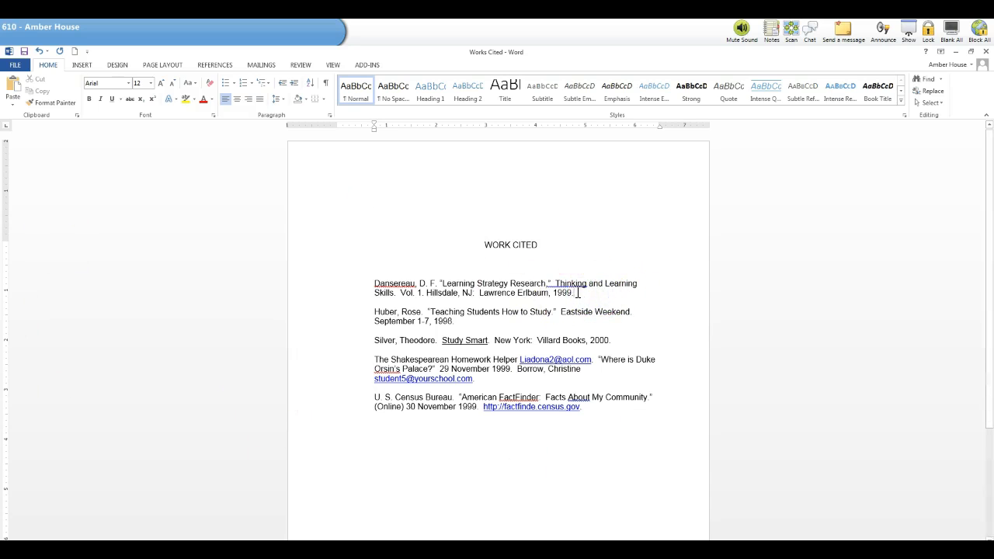
pyautogui.click(376, 302)
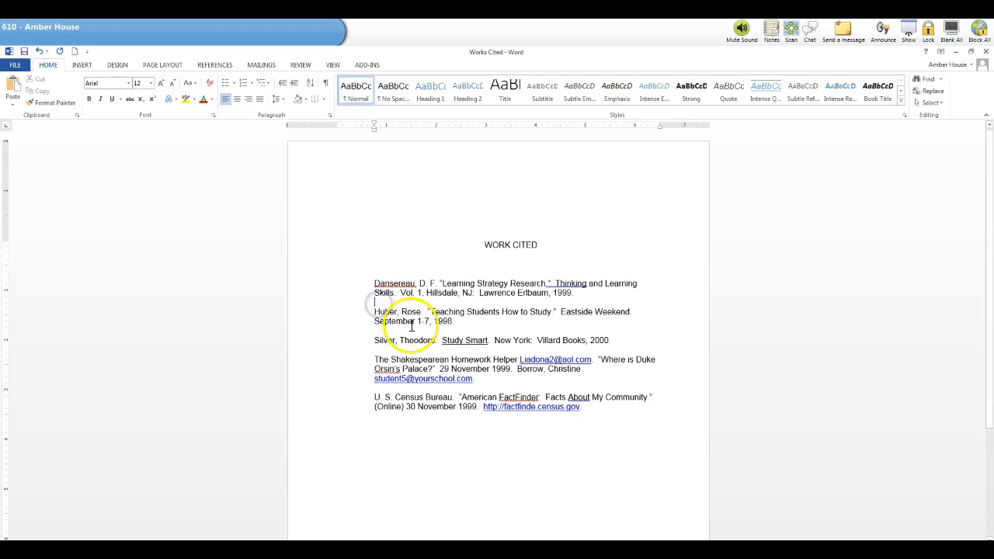
pyautogui.click(381, 379)
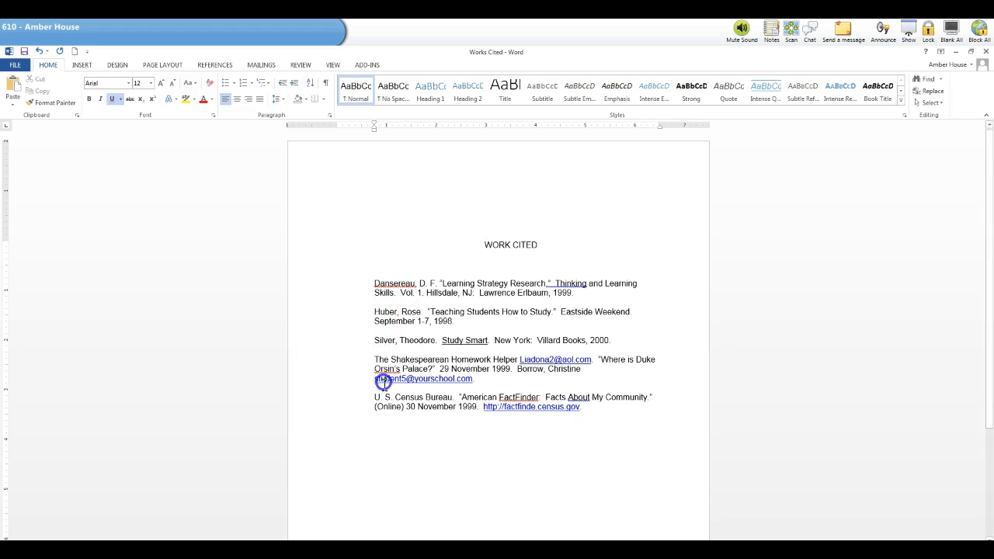
pyautogui.click(386, 436)
# Apply a 0.5-inch hanging indent to the "Learning Strategy Research" citation
pyautogui.moveTo(574, 295); pyautogui.dragTo(364, 286)
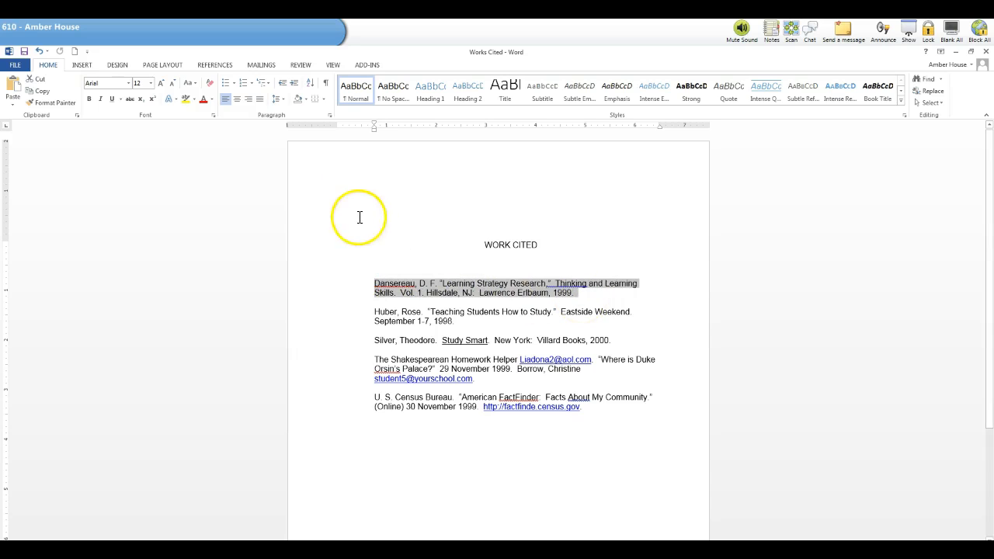
pyautogui.click(328, 114)
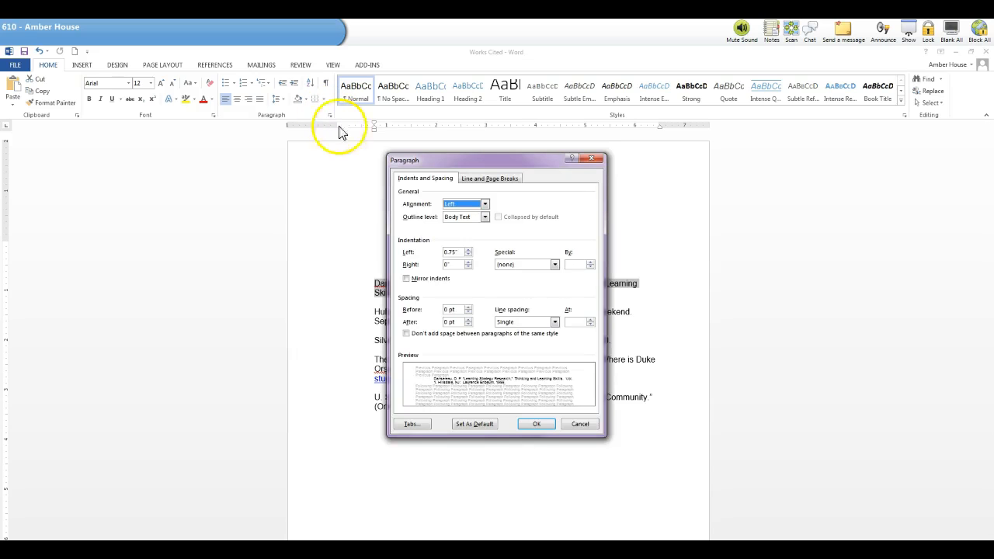
pyautogui.click(554, 265)
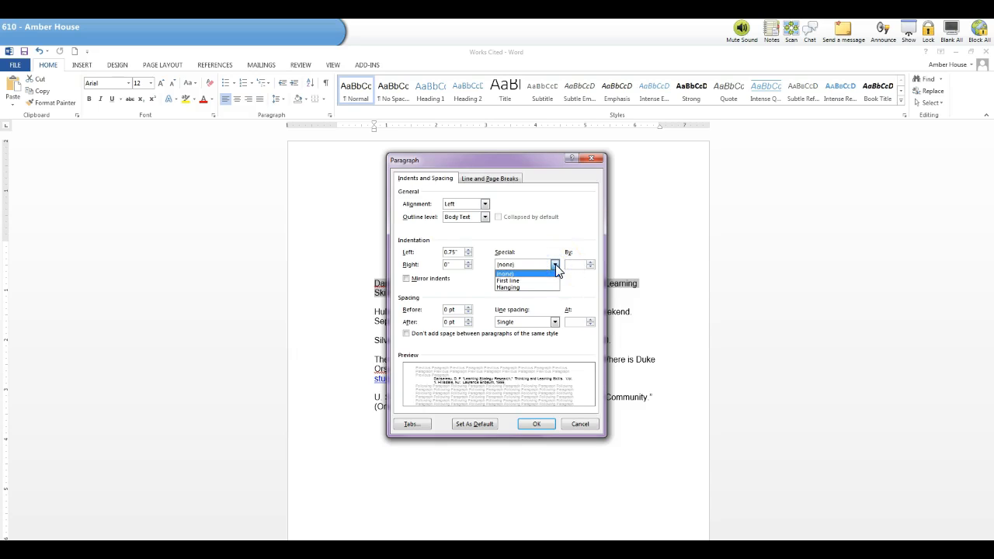
pyautogui.click(509, 287)
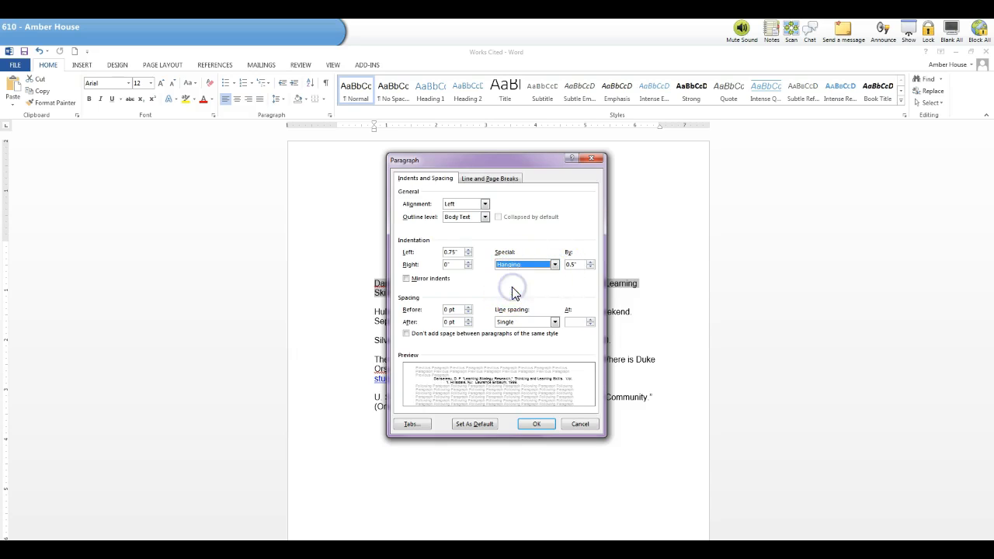
pyautogui.click(548, 419)
pyautogui.click(521, 339)
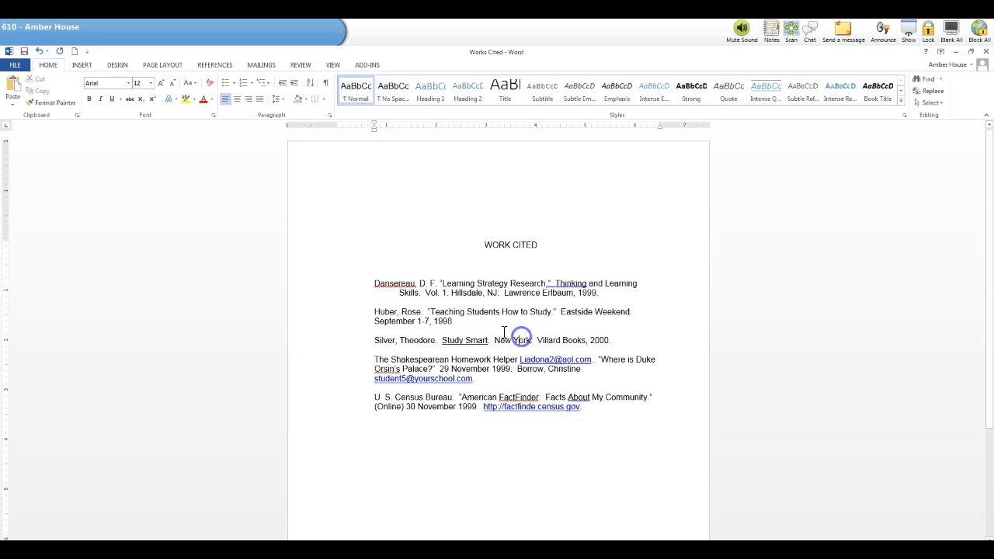
# Give the "Teaching Students How to Study" citation a hanging indent of 0.5 inch
pyautogui.tripleClick(375, 311)
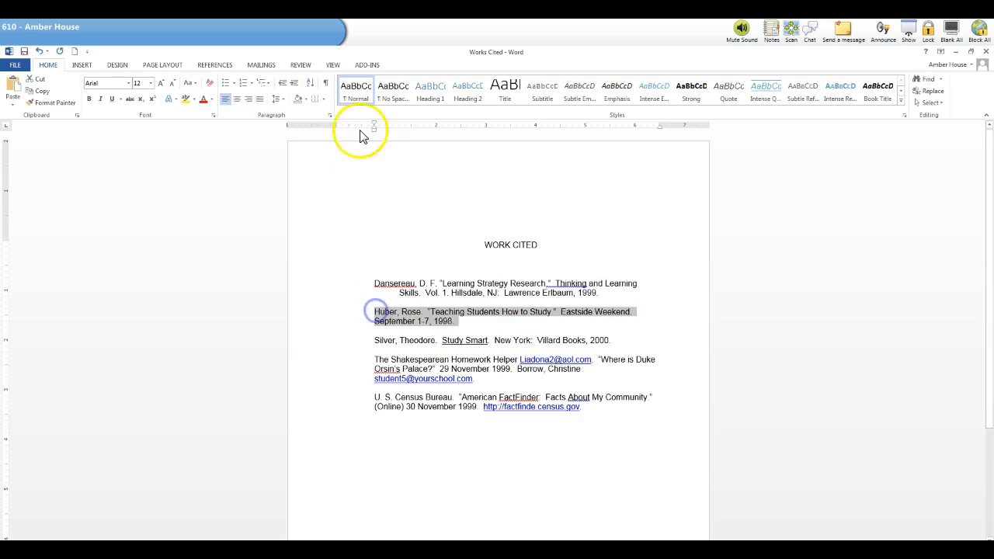
pyautogui.click(330, 114)
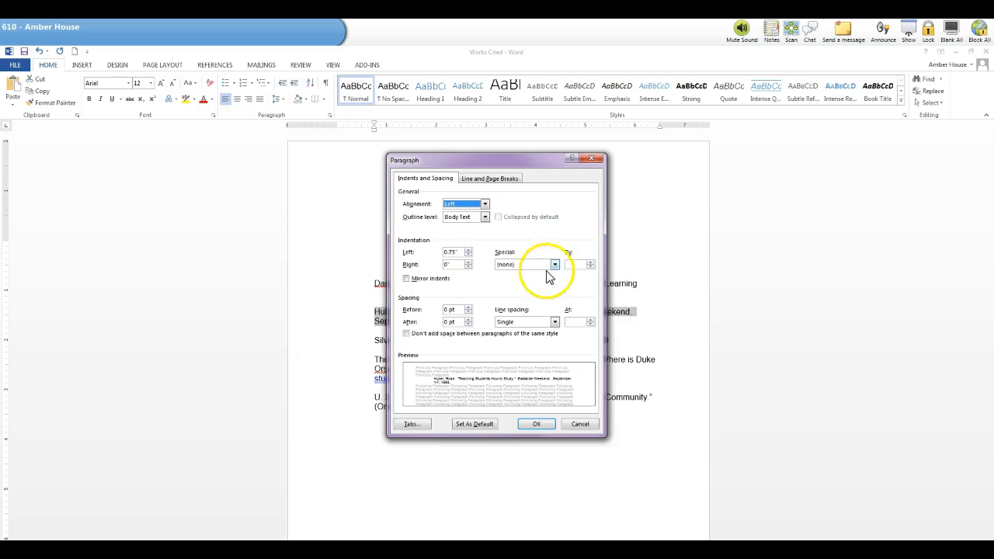
pyautogui.click(555, 263)
pyautogui.click(533, 285)
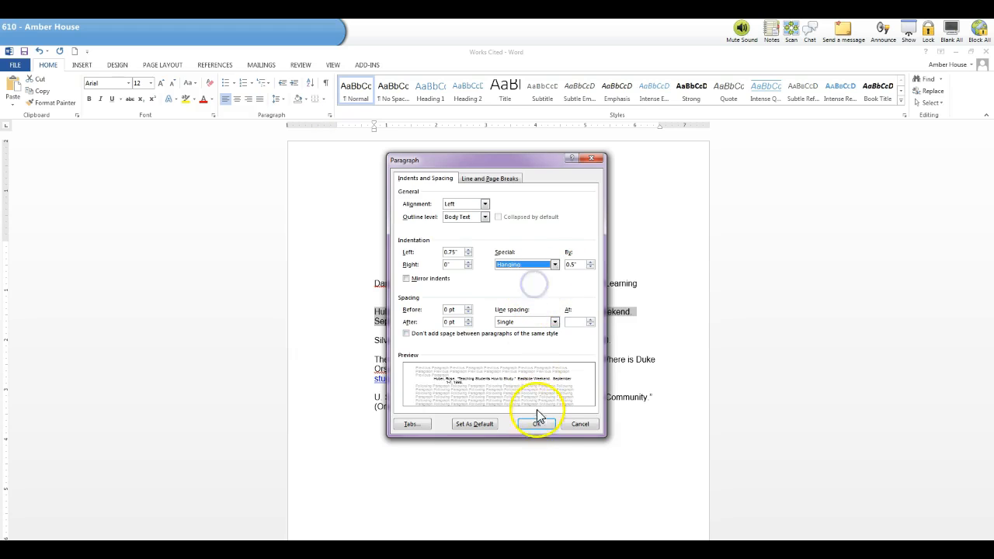
pyautogui.click(539, 419)
# Set the special indentation of the Study Smart citation to Hanging by 0.5 inch
pyautogui.moveTo(611, 340); pyautogui.dragTo(375, 340)
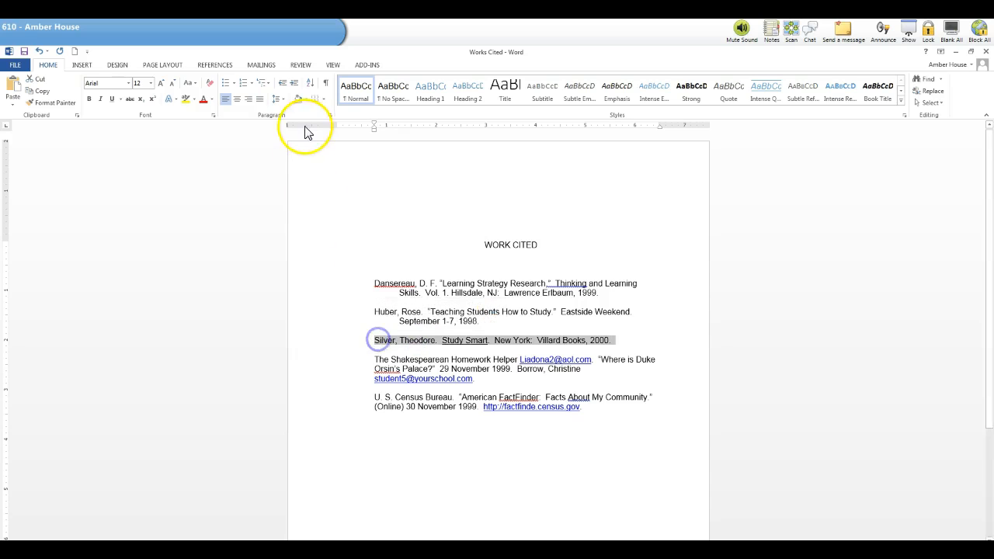
pyautogui.click(330, 115)
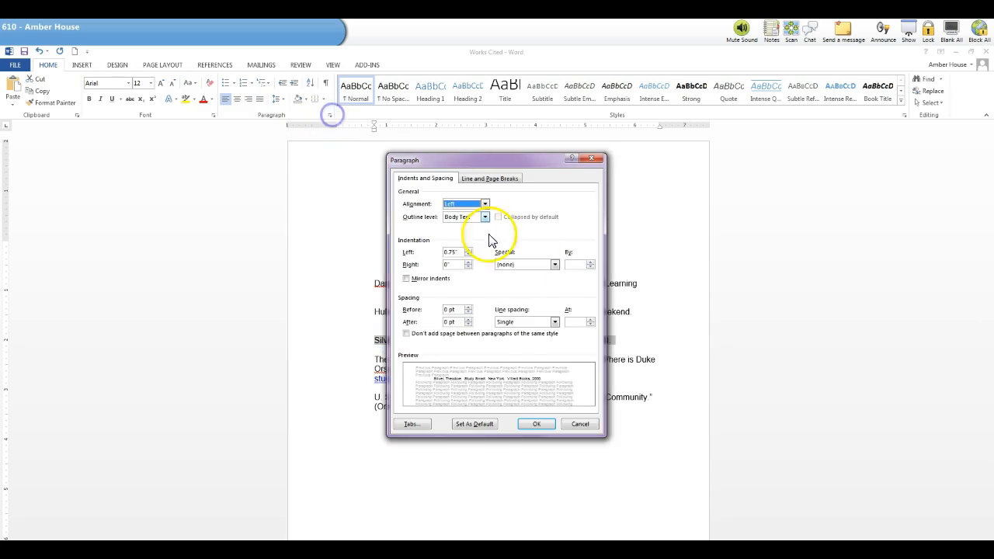
pyautogui.click(554, 264)
pyautogui.click(546, 288)
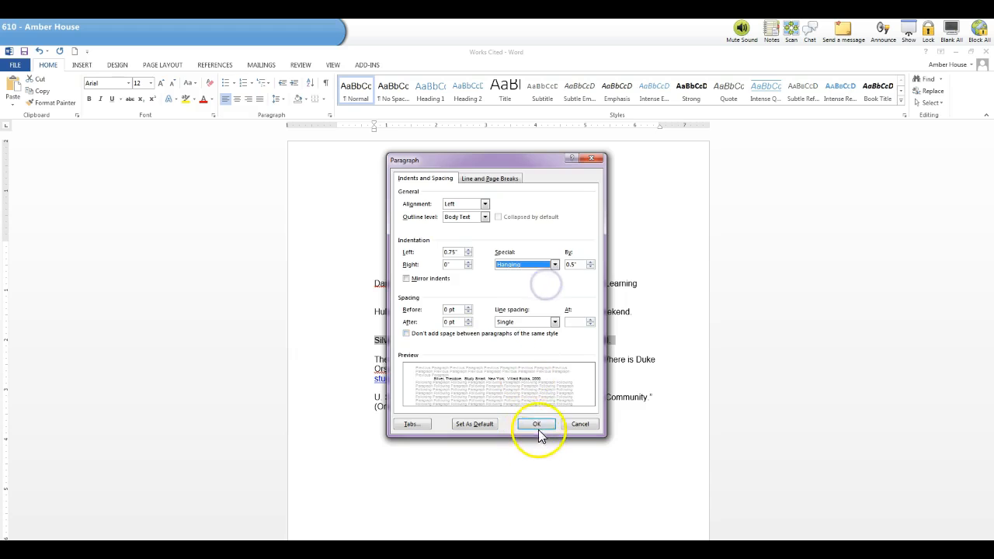
pyautogui.click(536, 424)
# Apply a 0.5-inch hanging indent to the whole three-line Shakespearean Homework Helper citation
pyautogui.click(517, 375)
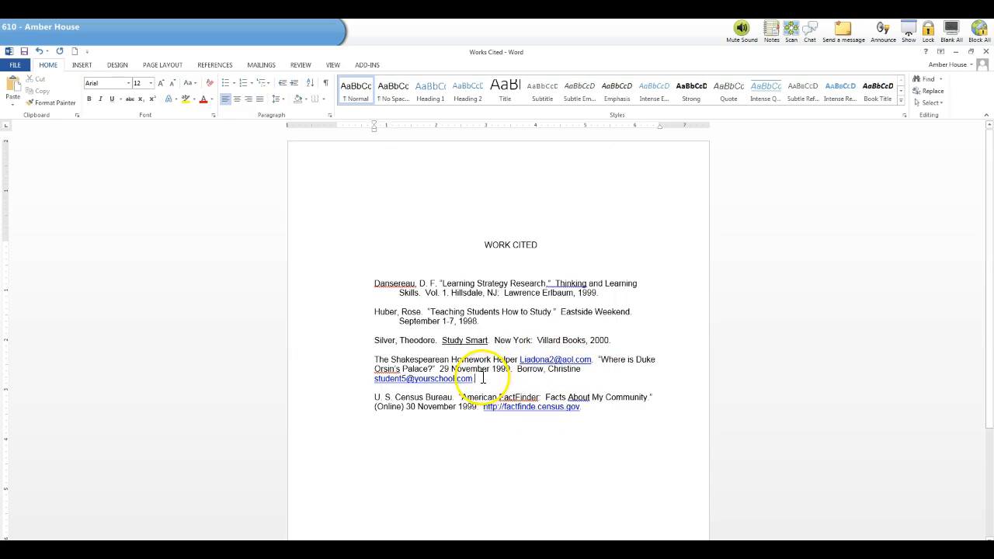
pyautogui.moveTo(470, 378); pyautogui.dragTo(384, 358)
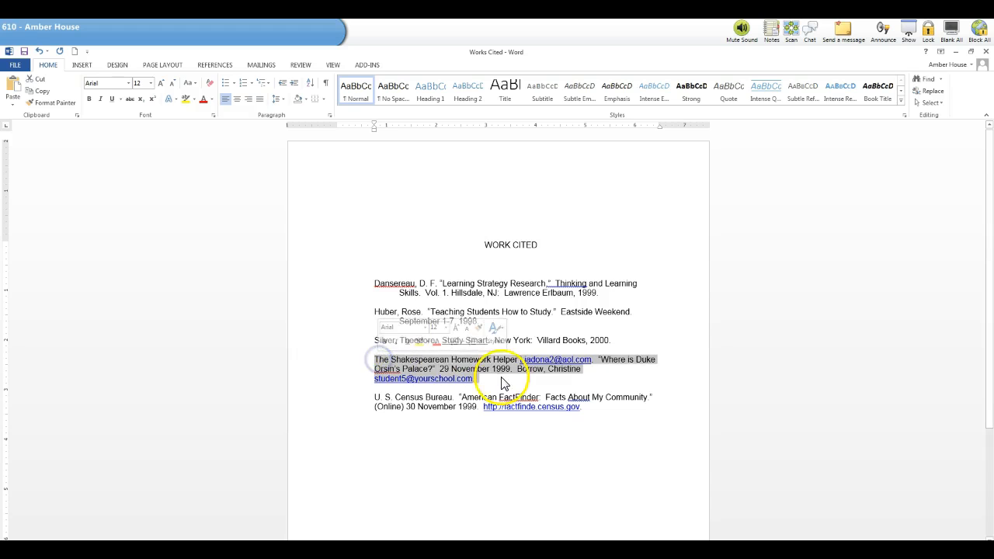
pyautogui.click(329, 117)
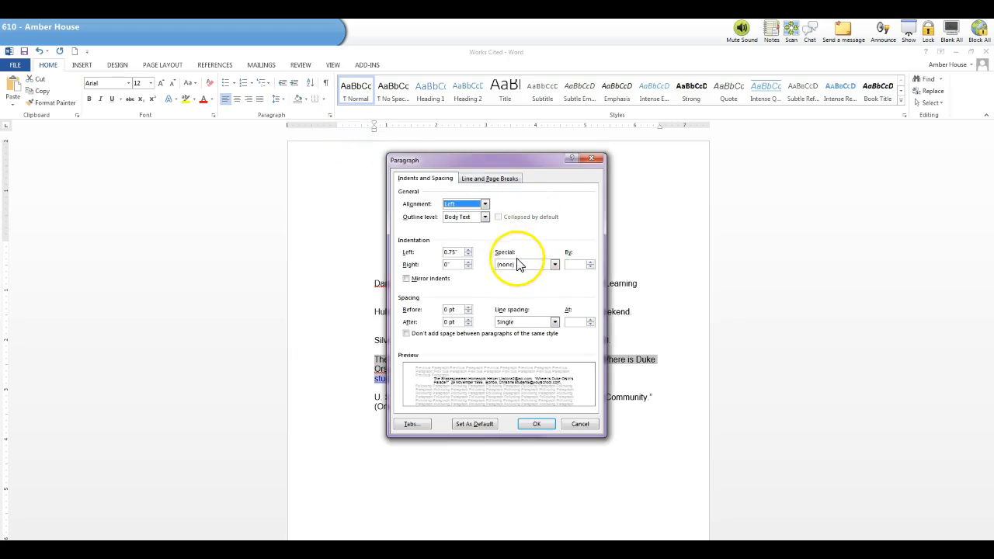
pyautogui.click(555, 265)
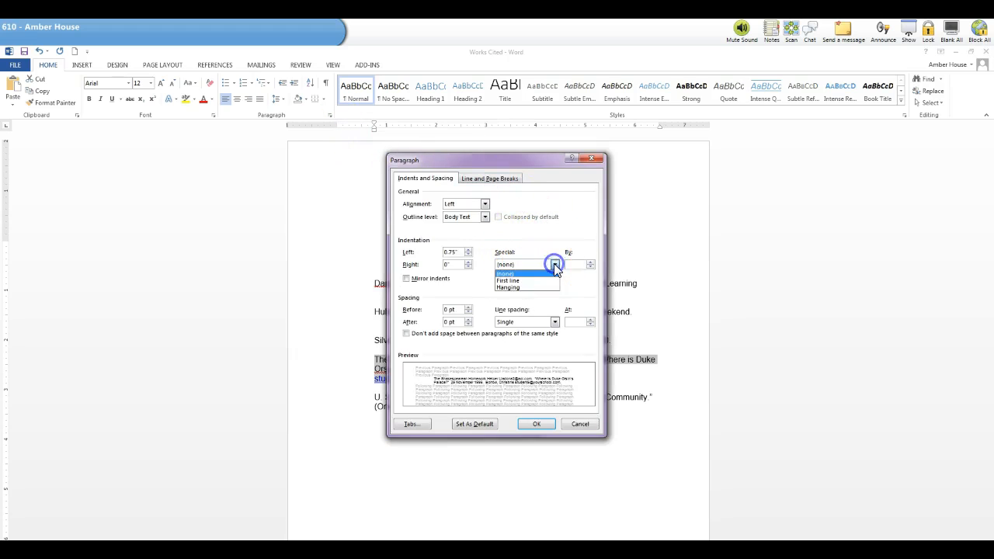
pyautogui.click(516, 288)
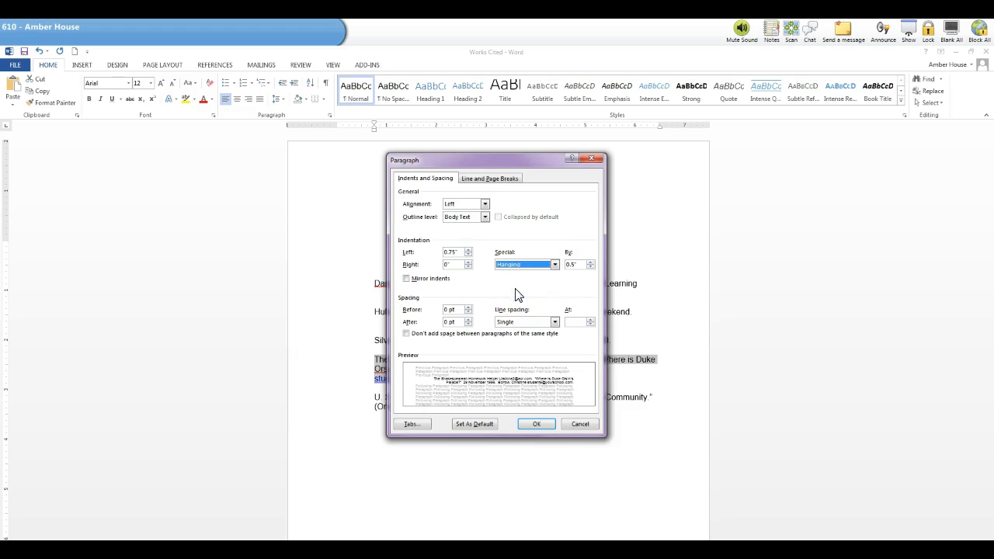
pyautogui.click(545, 424)
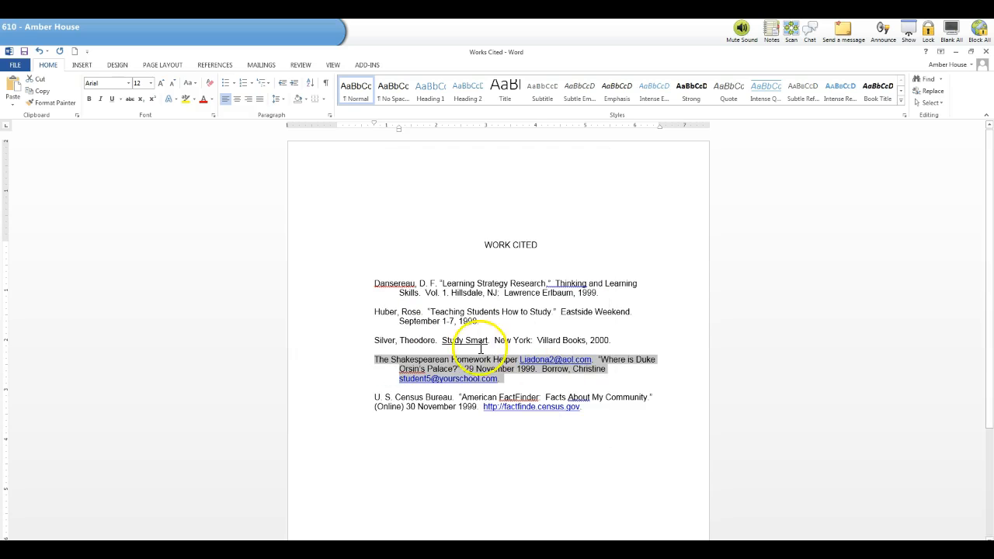
pyautogui.click(458, 368)
pyautogui.click(463, 369)
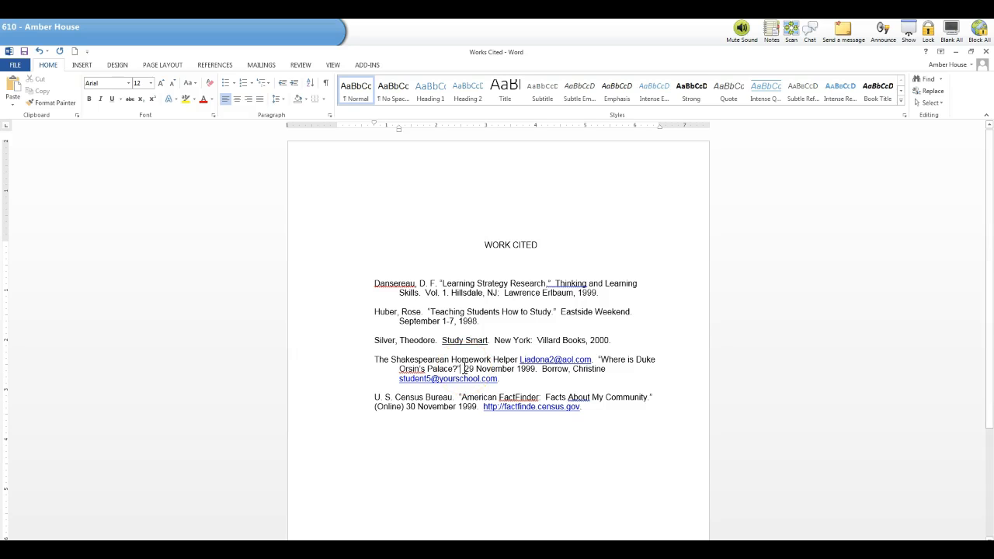
# Format the U. S. Census Bureau citation with a hanging indent of 0.5 inch
pyautogui.moveTo(581, 408); pyautogui.dragTo(375, 394)
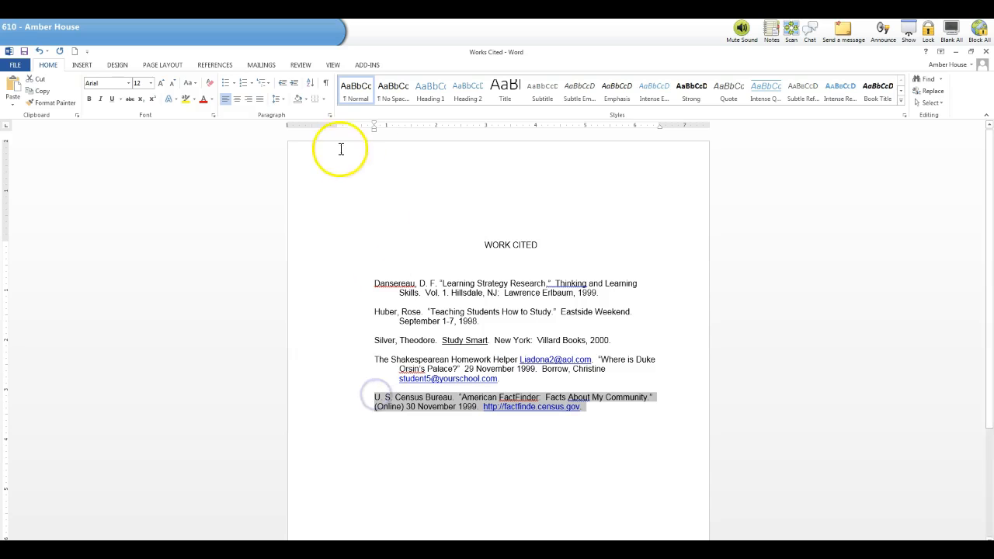
pyautogui.click(329, 117)
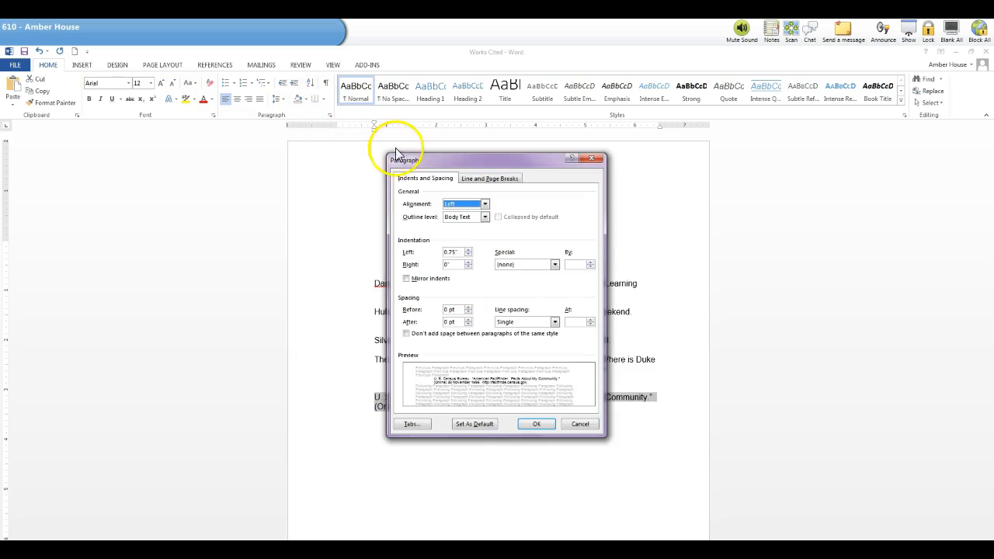
pyautogui.click(554, 265)
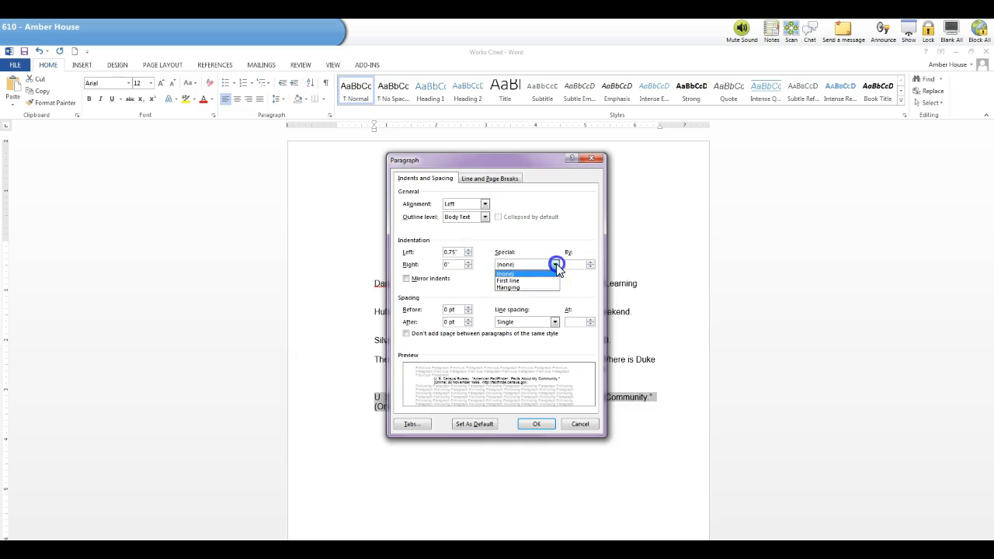
pyautogui.click(542, 289)
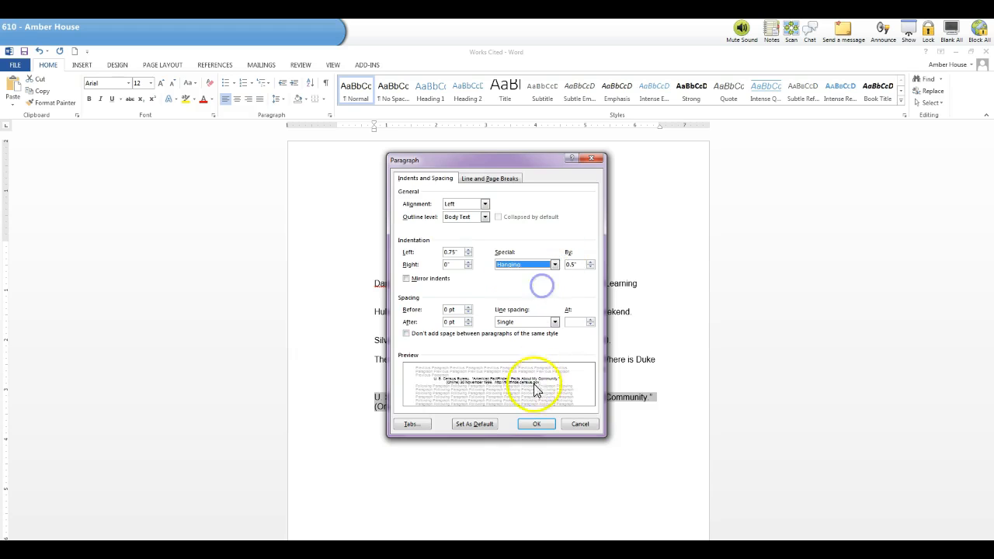
pyautogui.click(535, 423)
pyautogui.click(538, 447)
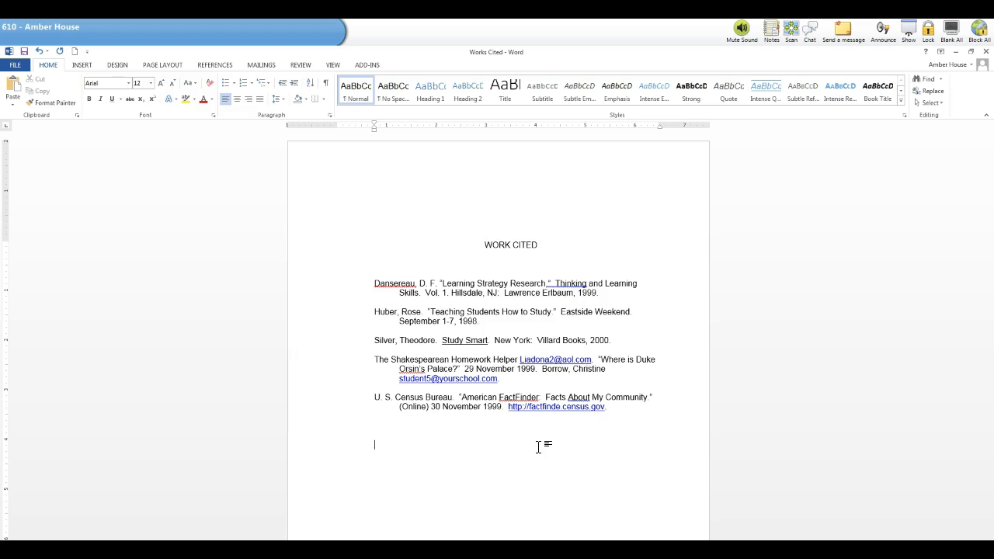
# Review the WORK CITED title and the spacing between it and the first citation
pyautogui.moveTo(485, 244); pyautogui.dragTo(533, 240)
pyautogui.click(548, 256)
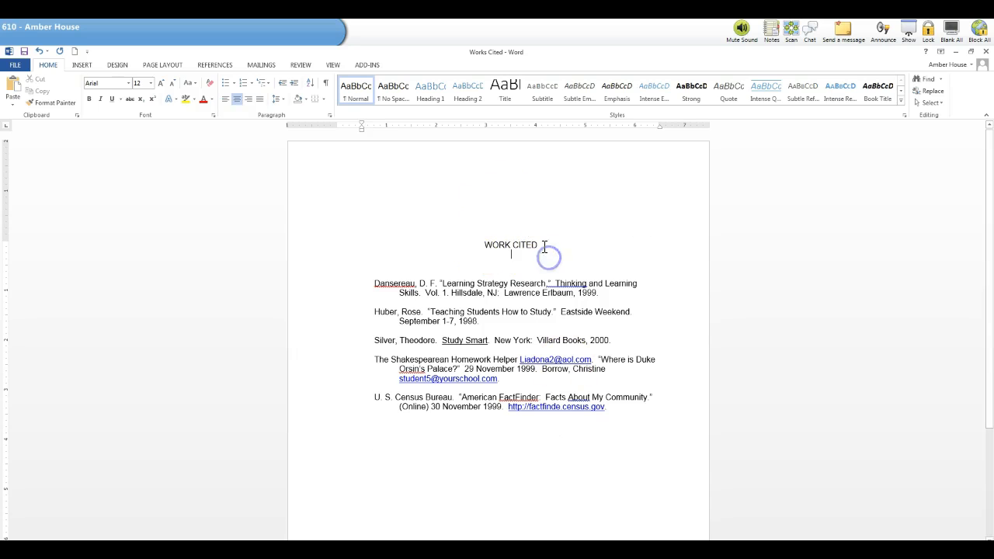
pyautogui.moveTo(373, 283); pyautogui.dragTo(404, 284)
pyautogui.click(378, 285)
pyautogui.click(541, 244)
pyautogui.moveTo(541, 244); pyautogui.dragTo(484, 245)
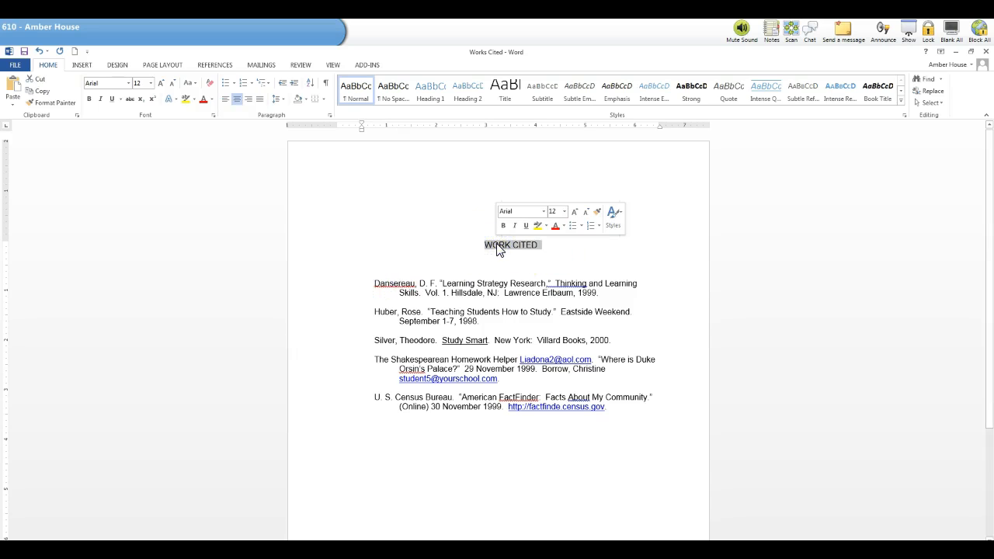
pyautogui.click(549, 245)
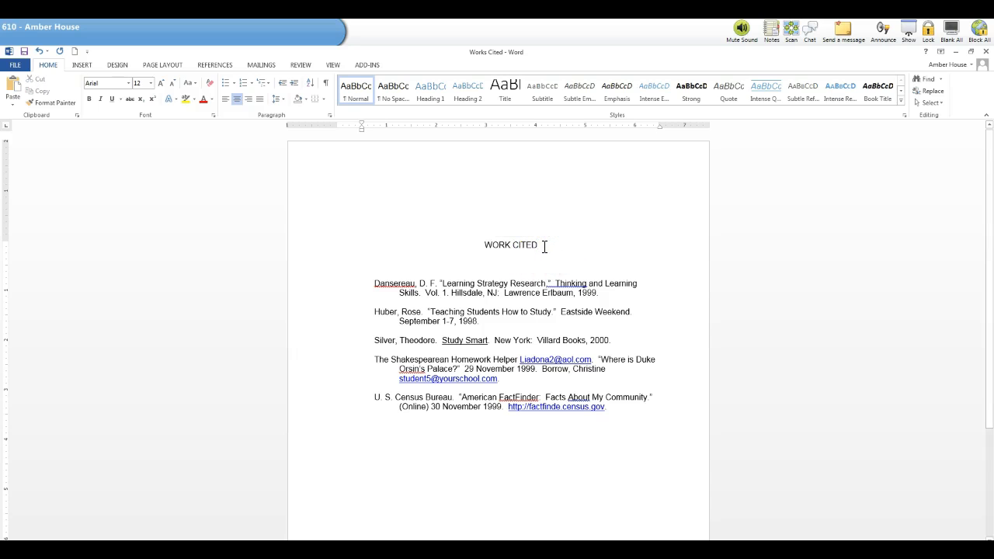
pyautogui.click(538, 285)
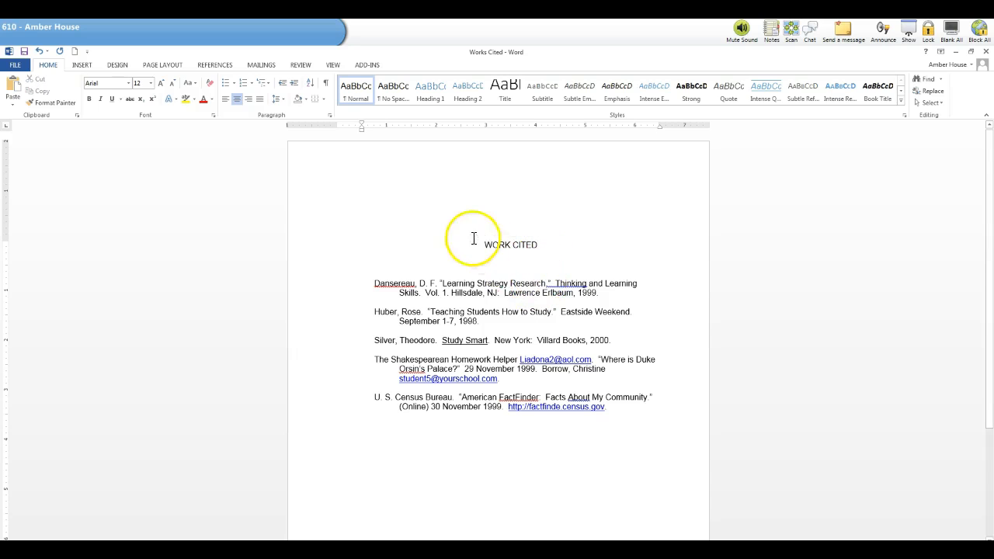